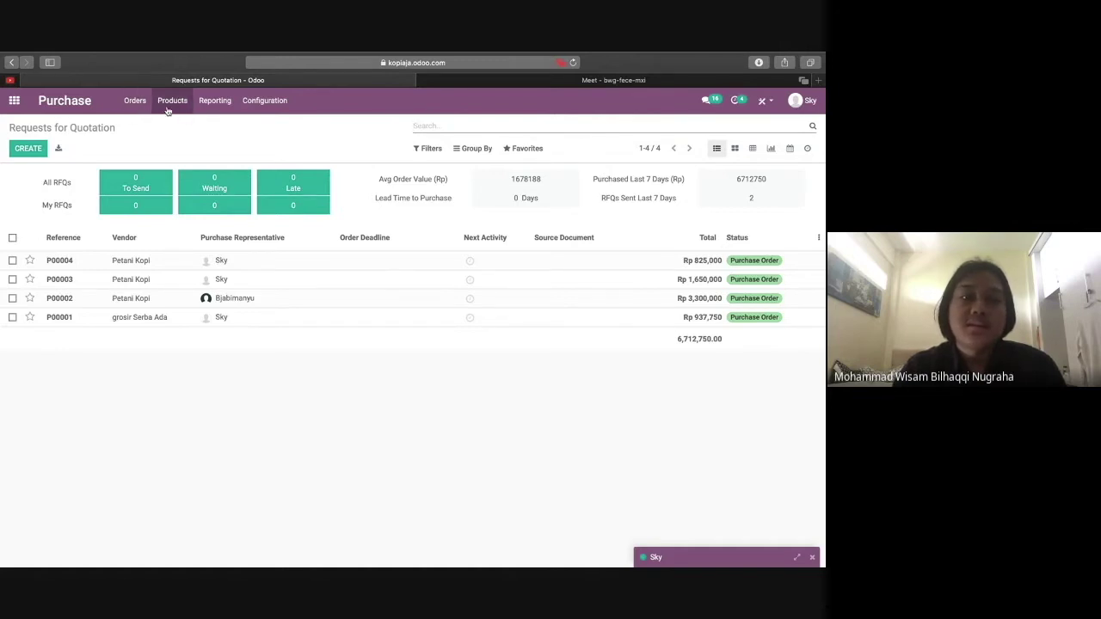
Open the vendor list and view the details of the vendor Petani Kopi.
left_click(142, 103)
mouse_move(158, 107)
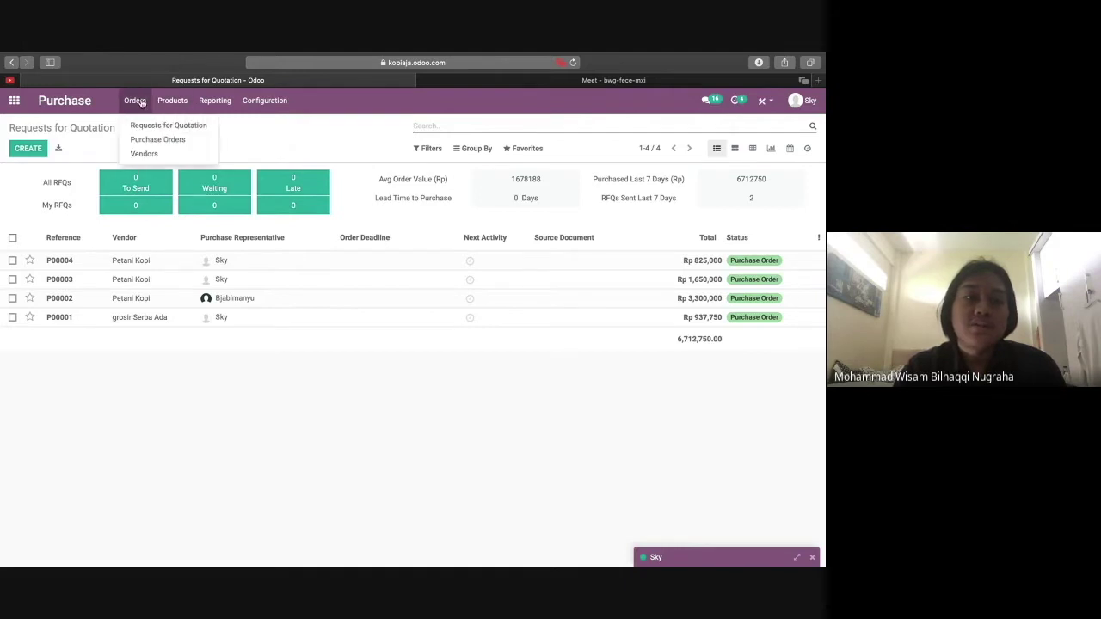
left_click(147, 152)
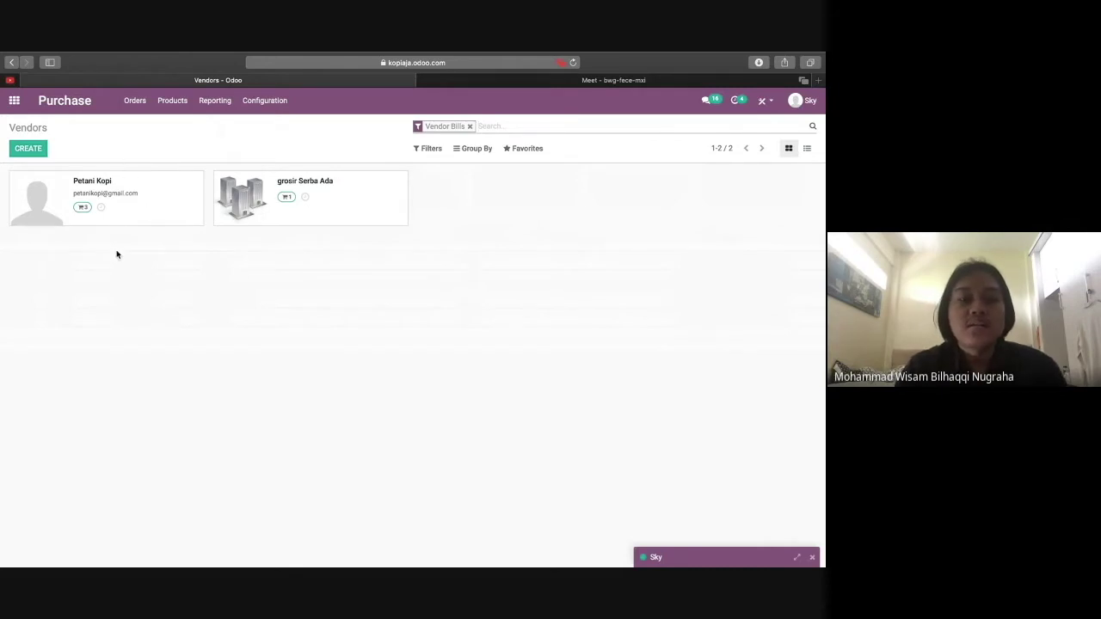
left_click(109, 182)
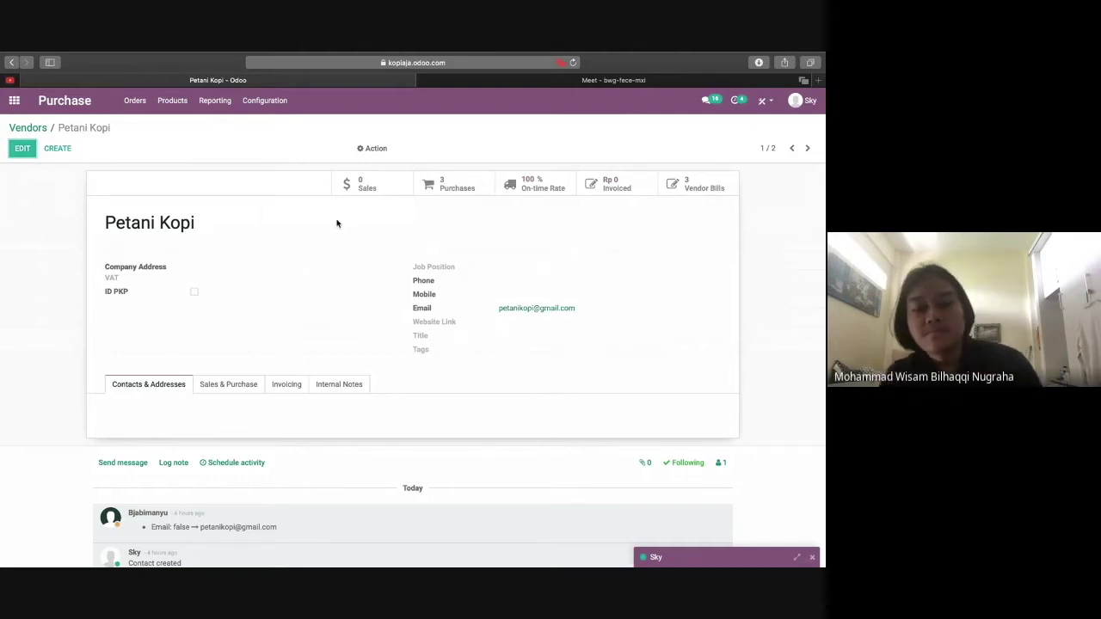
scroll(249, 305, "down", 1)
scroll(249, 304, "up", 1)
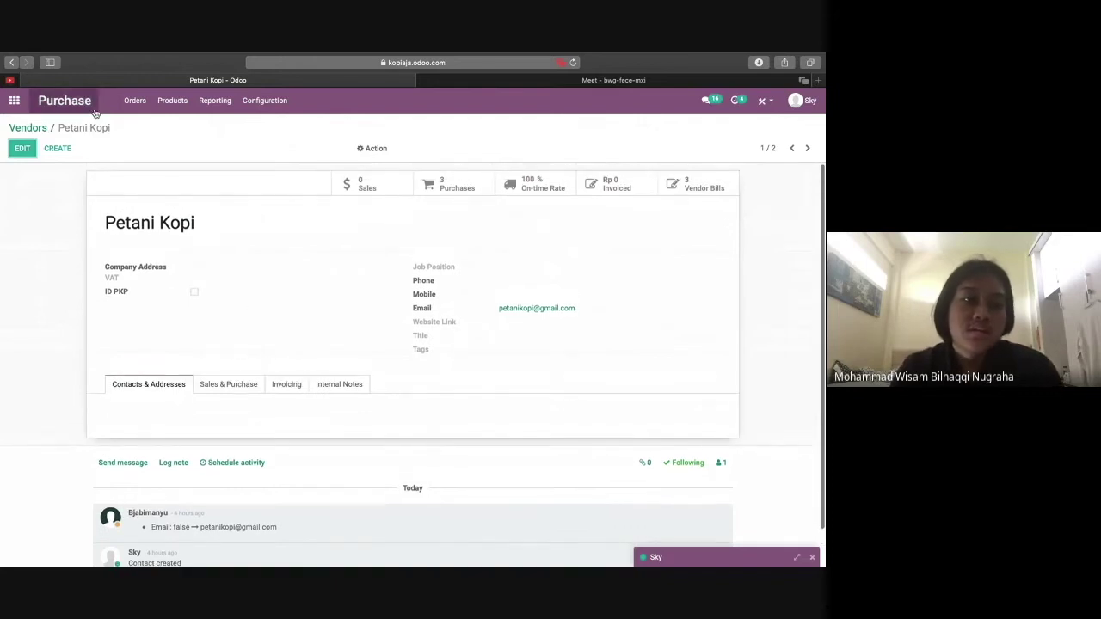
View the list of products that can be purchased.
left_click(135, 101)
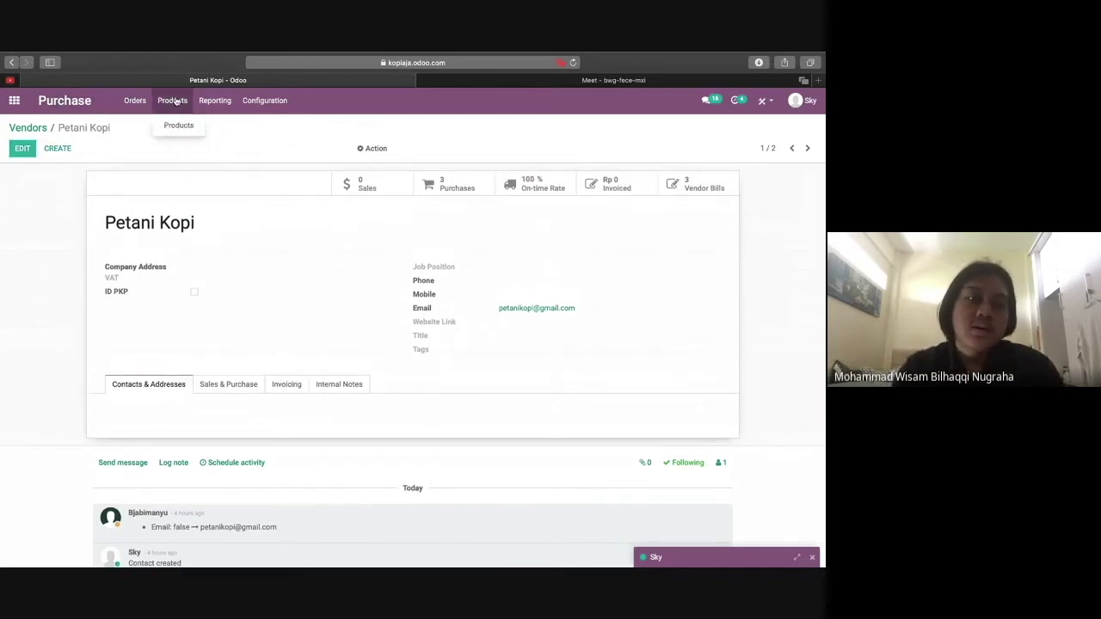
mouse_move(171, 100)
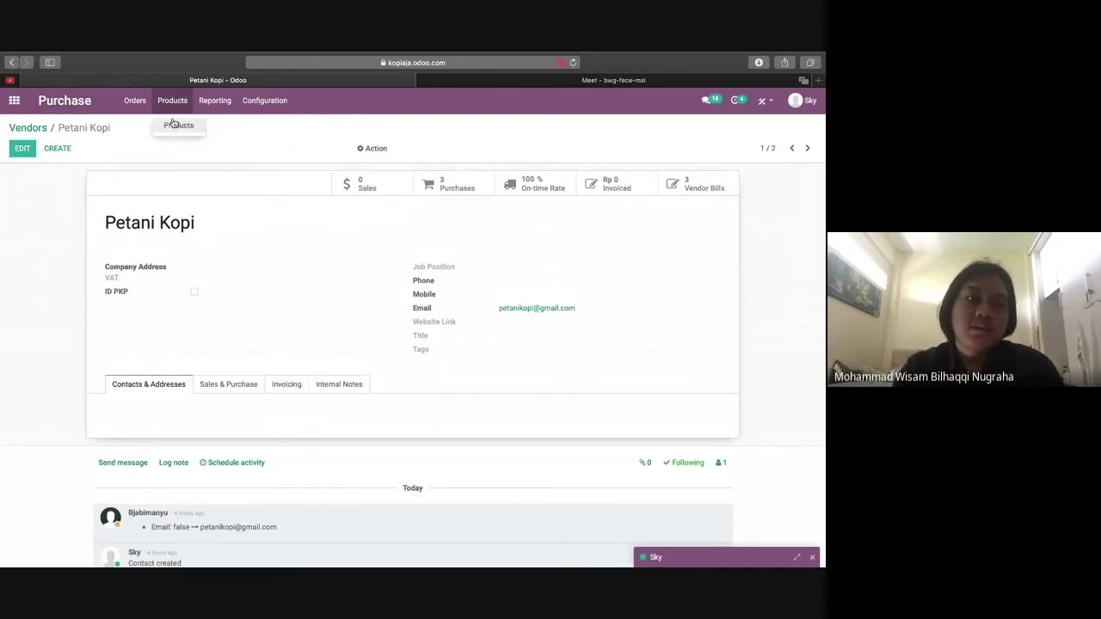
left_click(172, 125)
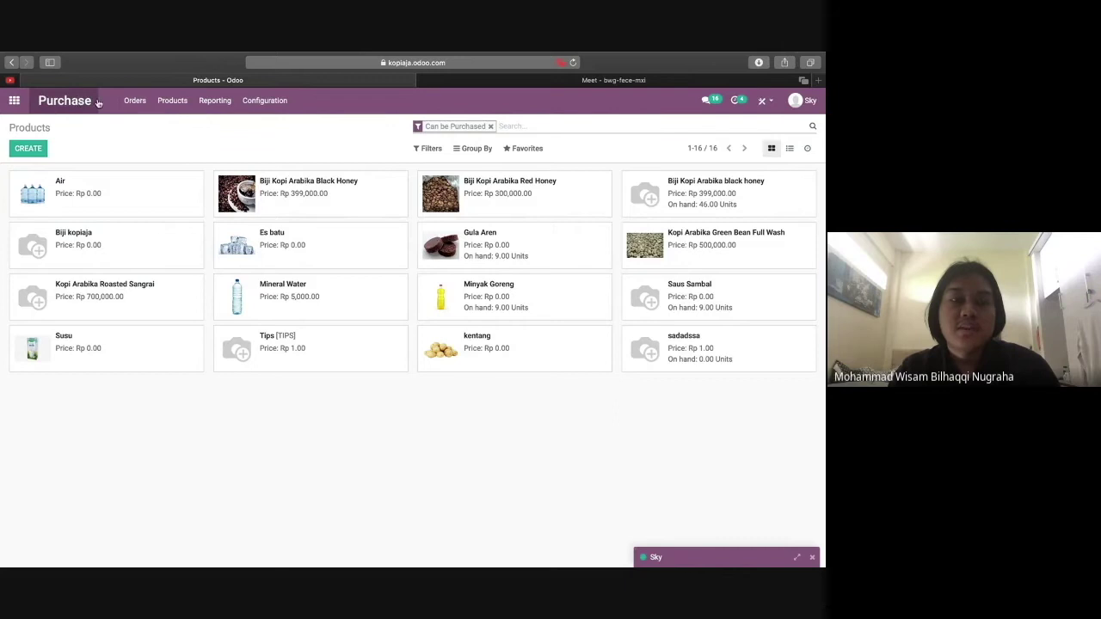
Create a new request for quotation with Petani Kopi as the vendor.
left_click(125, 102)
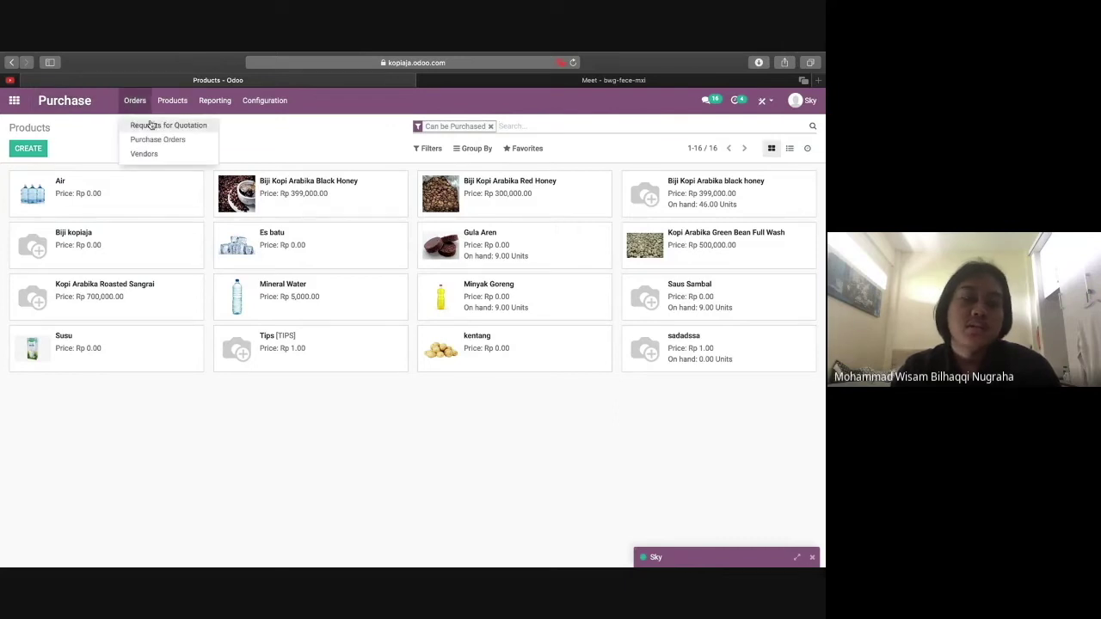
left_click(153, 125)
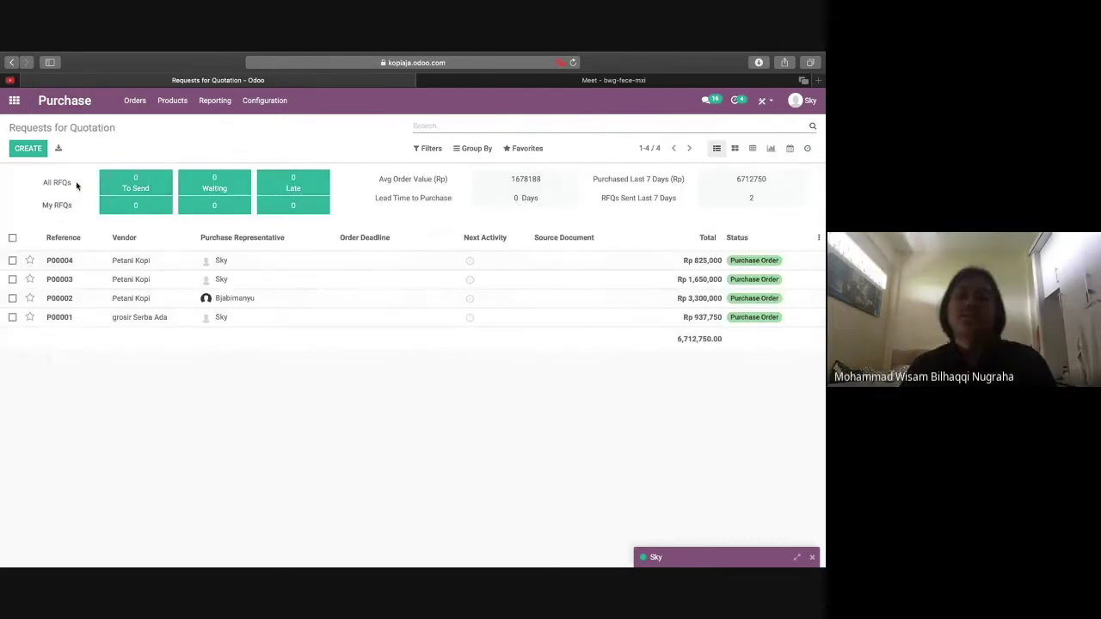
left_click(28, 148)
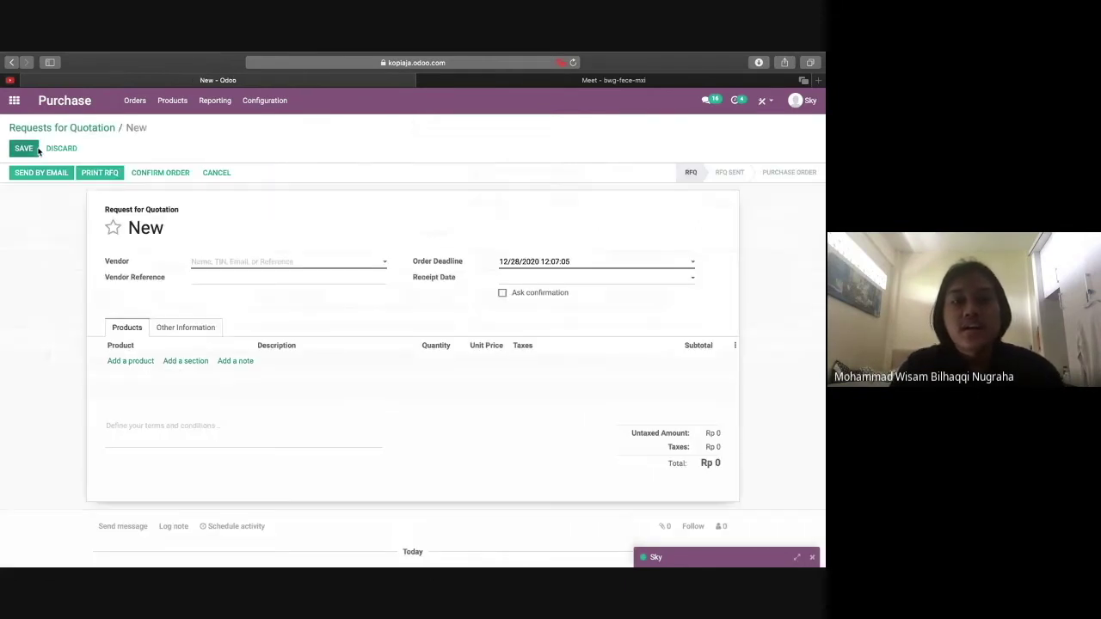
left_click(305, 267)
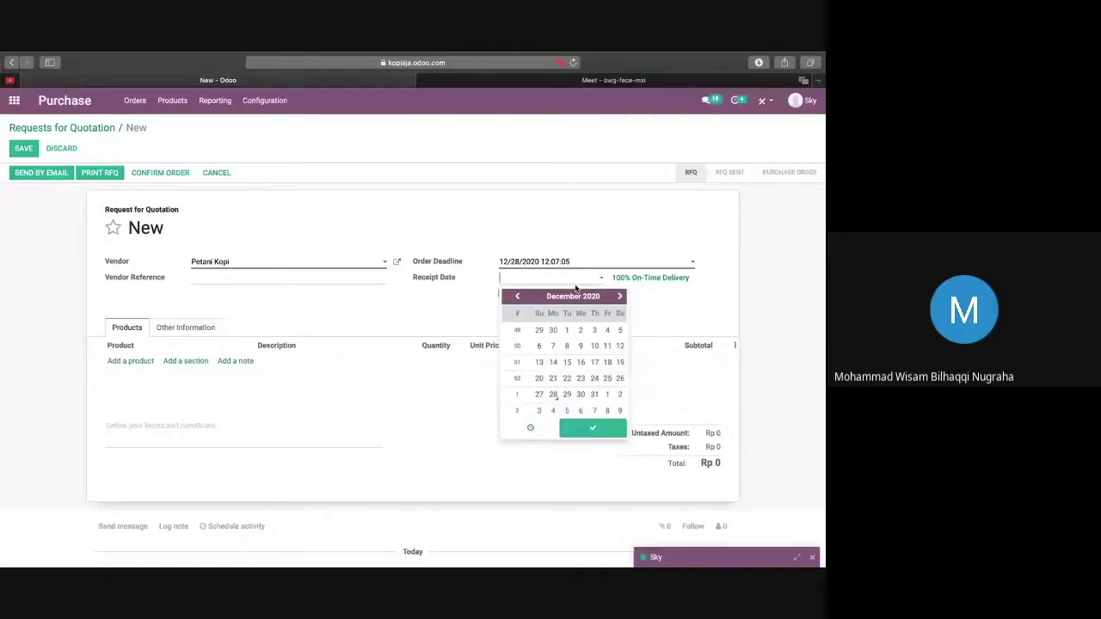
Set the receipt date of the quotation request to 12/28/2020.
left_click(553, 394)
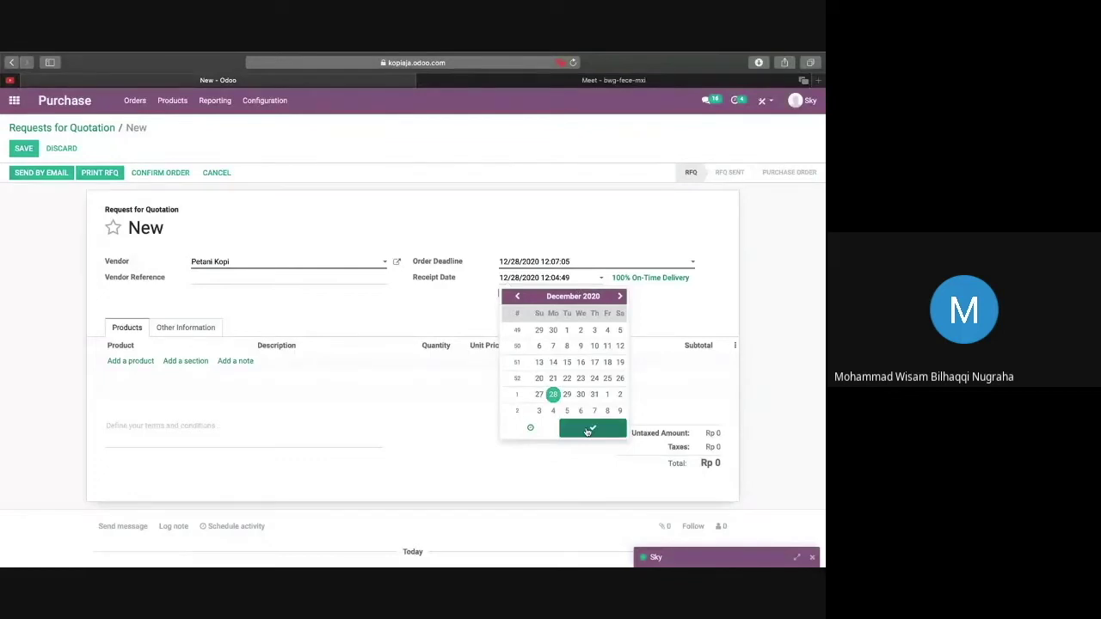
left_click(587, 431)
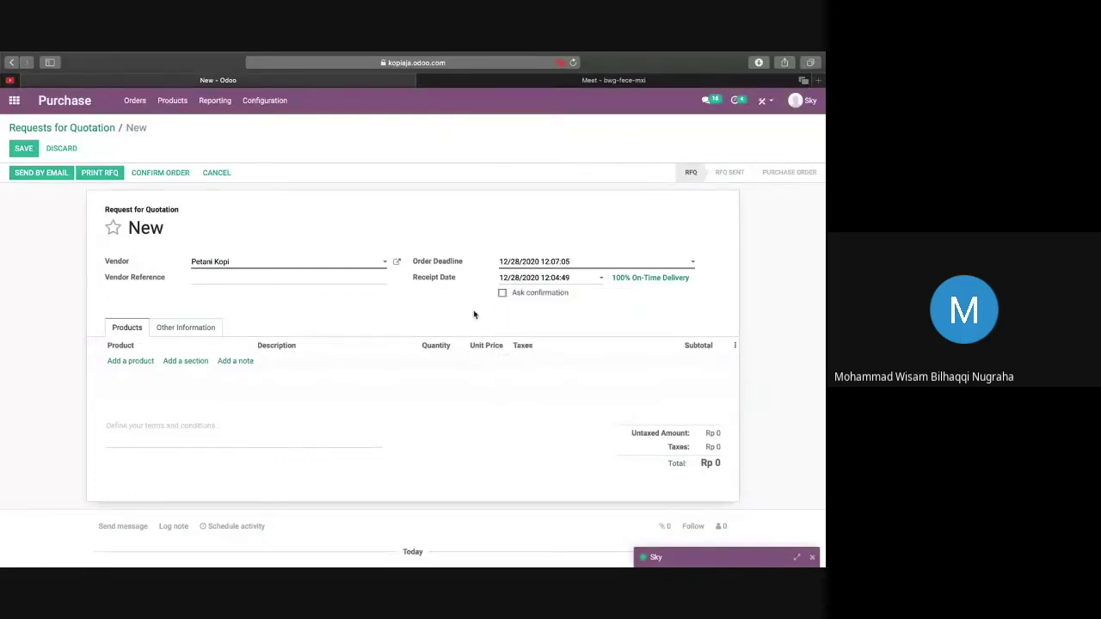
left_click(560, 277)
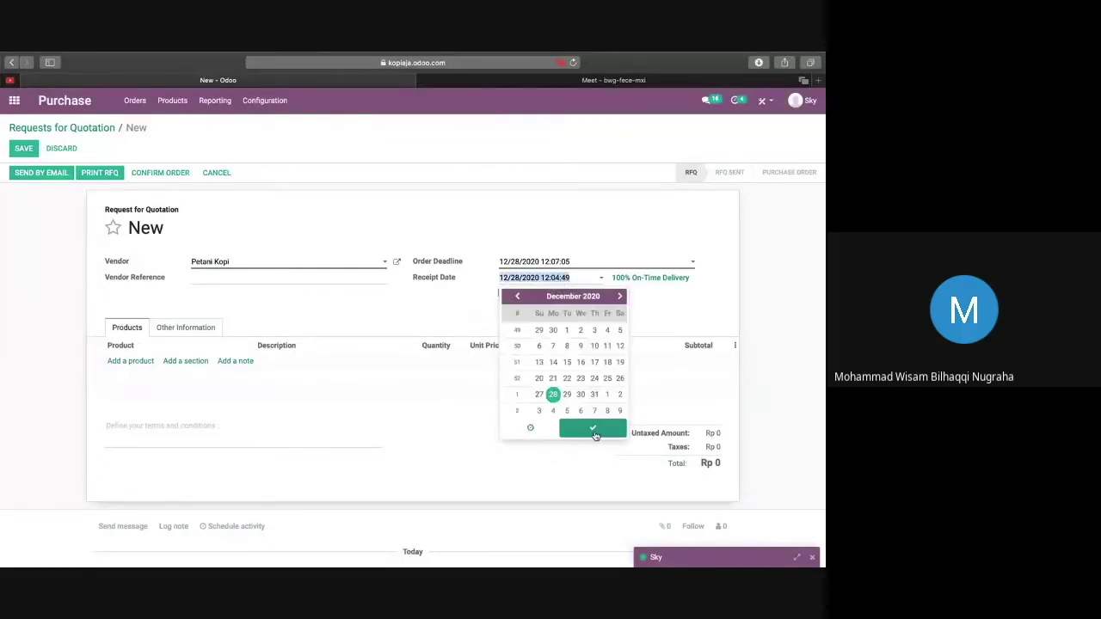
left_click(594, 430)
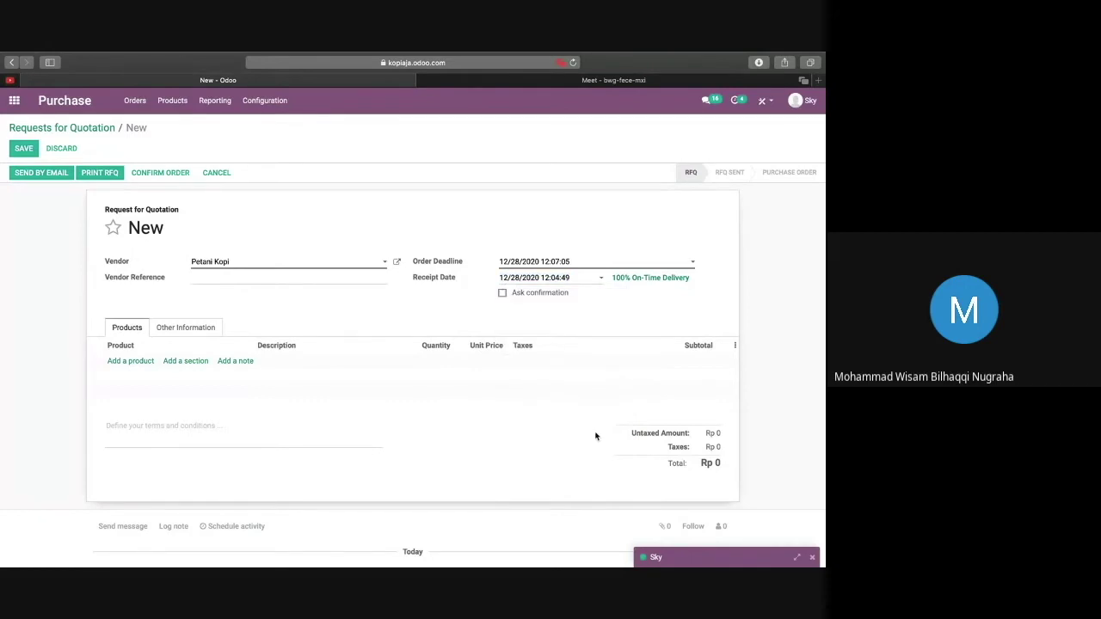
Add the product Biji Kopi Arabika Black Honey to the request with a quantity of 5.
left_click(127, 361)
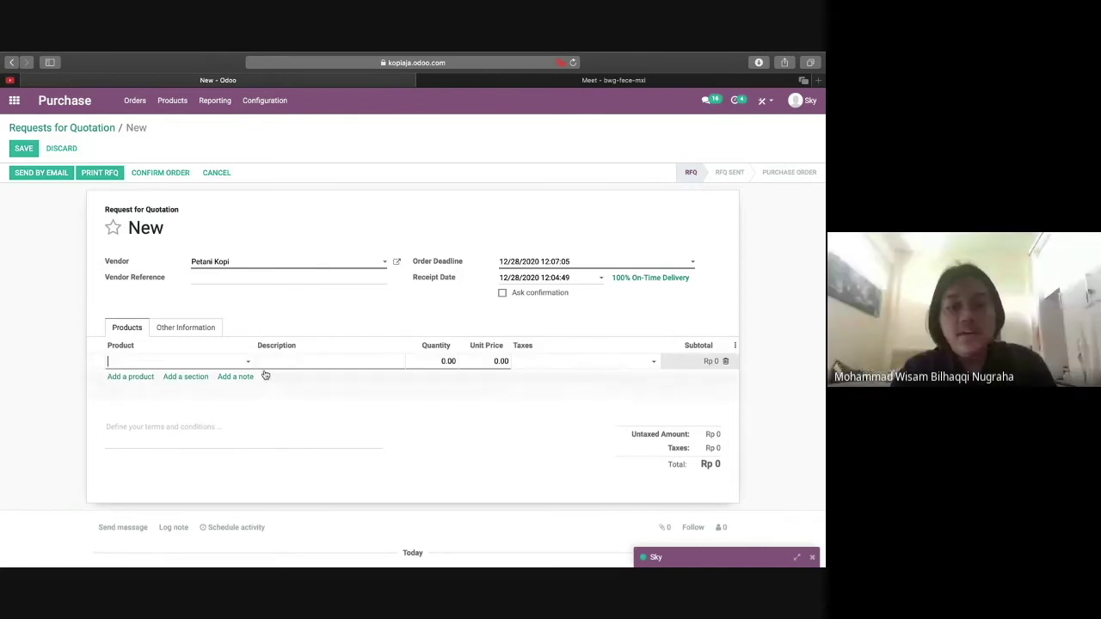
left_click(250, 362)
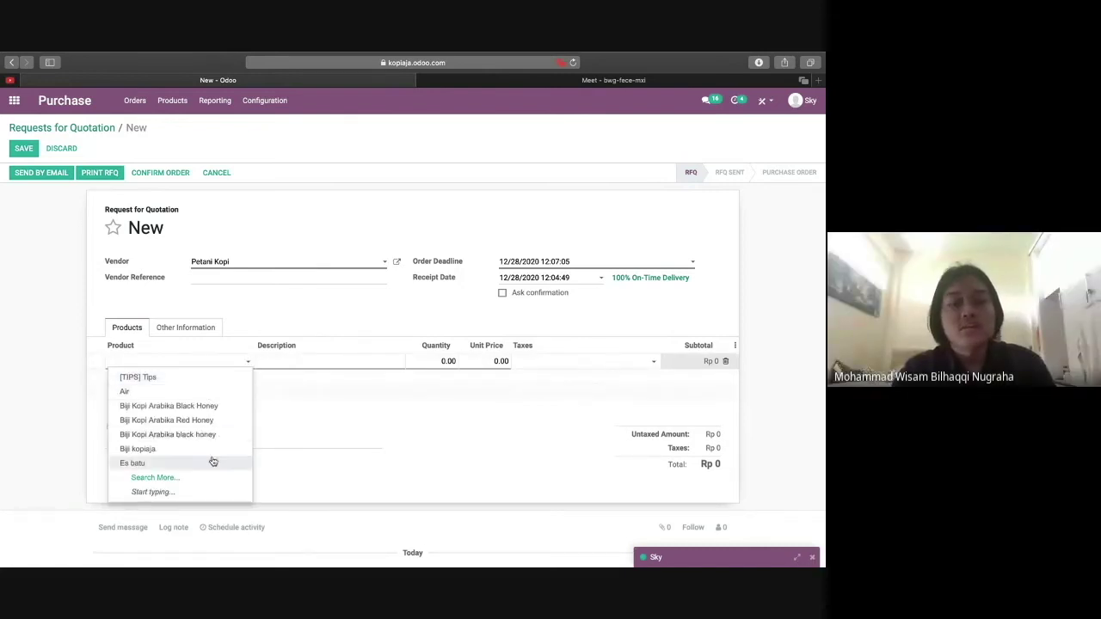
left_click(214, 408)
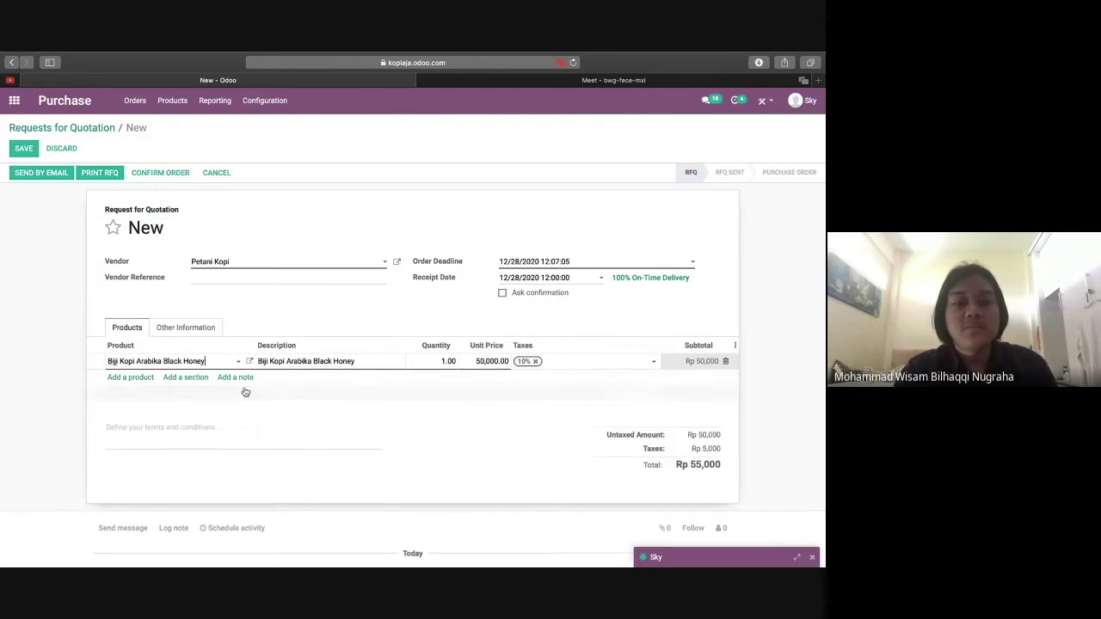
left_click(445, 361)
type("5")
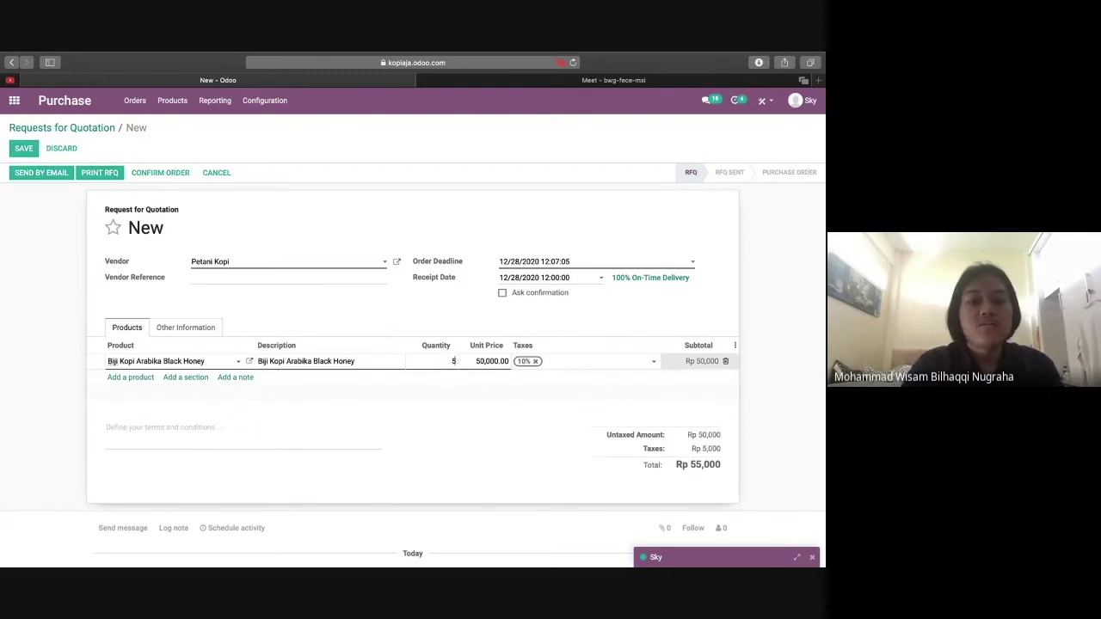
Add a second product line for Biji Kopi Arabika Red Honey with a quantity of 5.
left_click(136, 377)
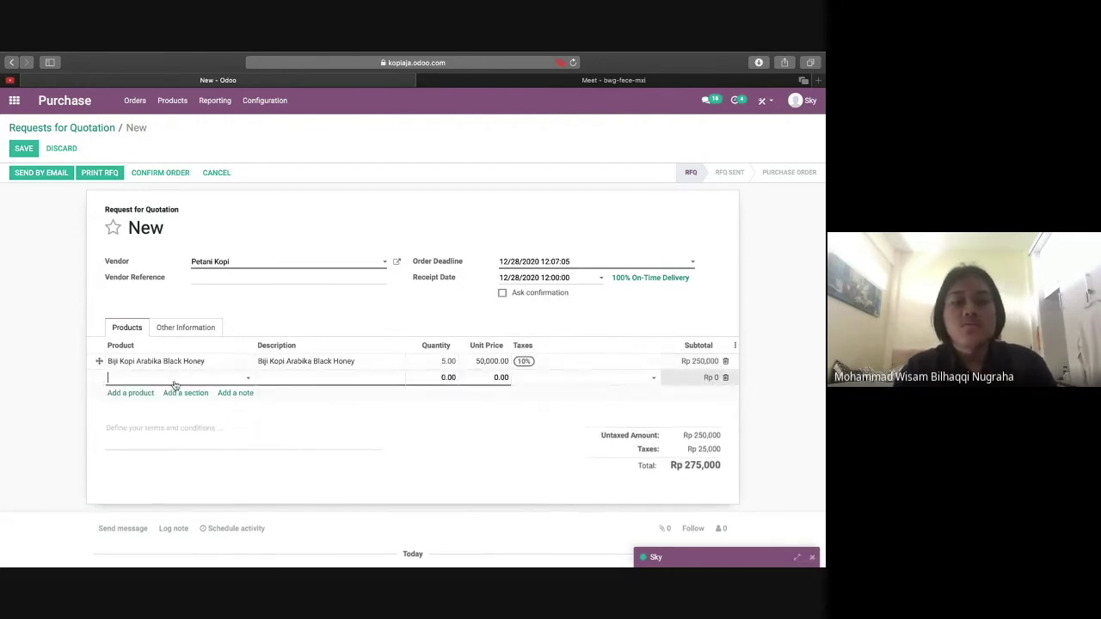
left_click(208, 439)
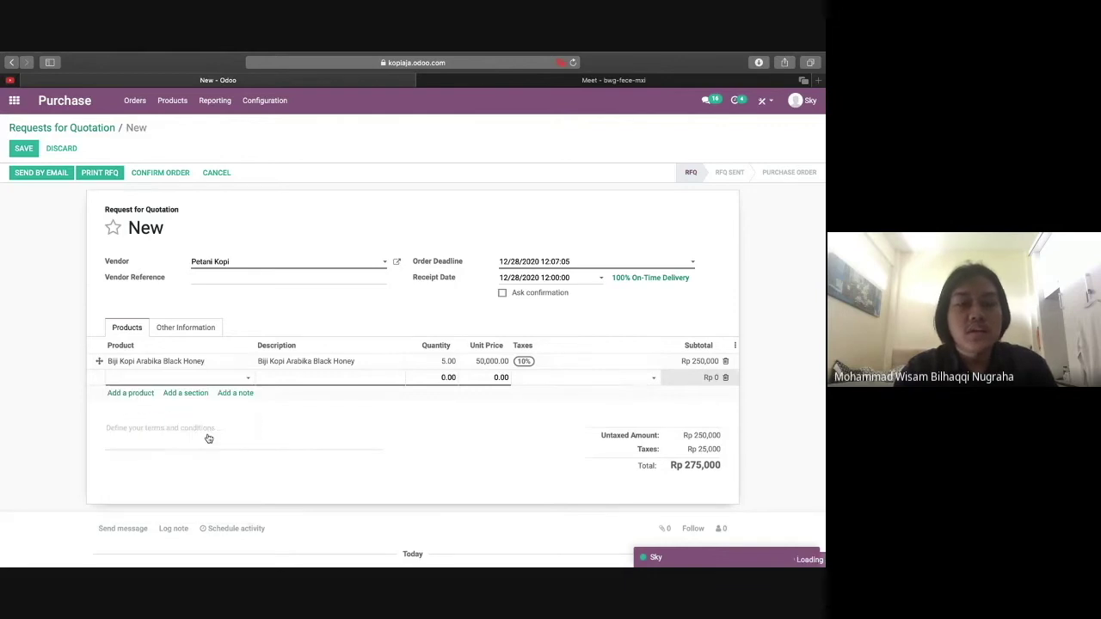
left_click(449, 377)
type("5")
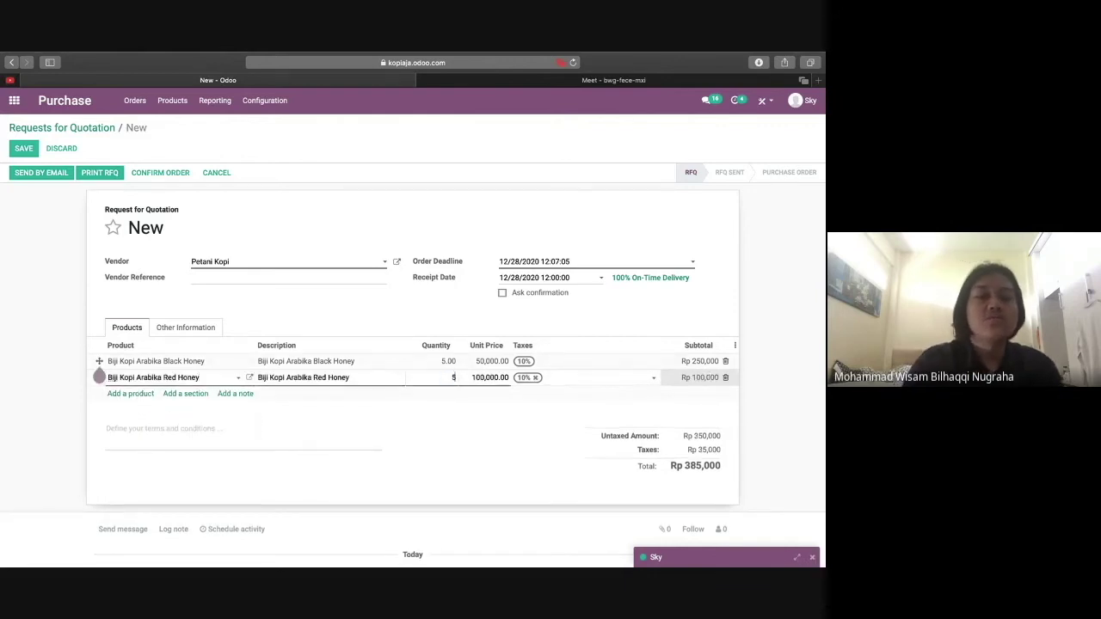
left_click(494, 414)
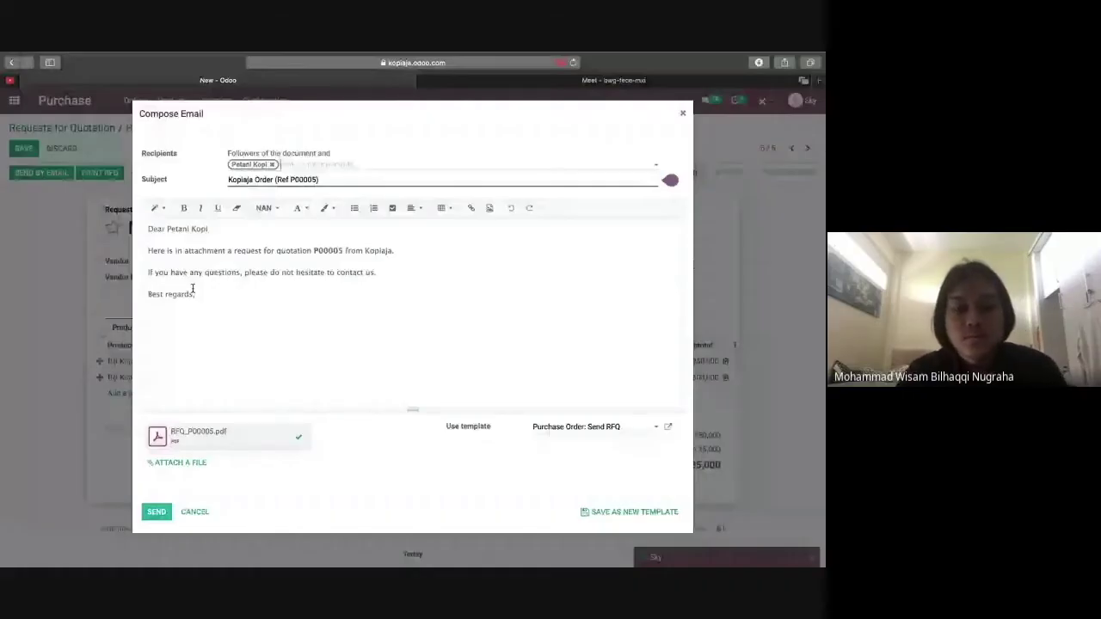
Send the request for quotation to Petani Kopi by email and confirm the order.
left_click(156, 513)
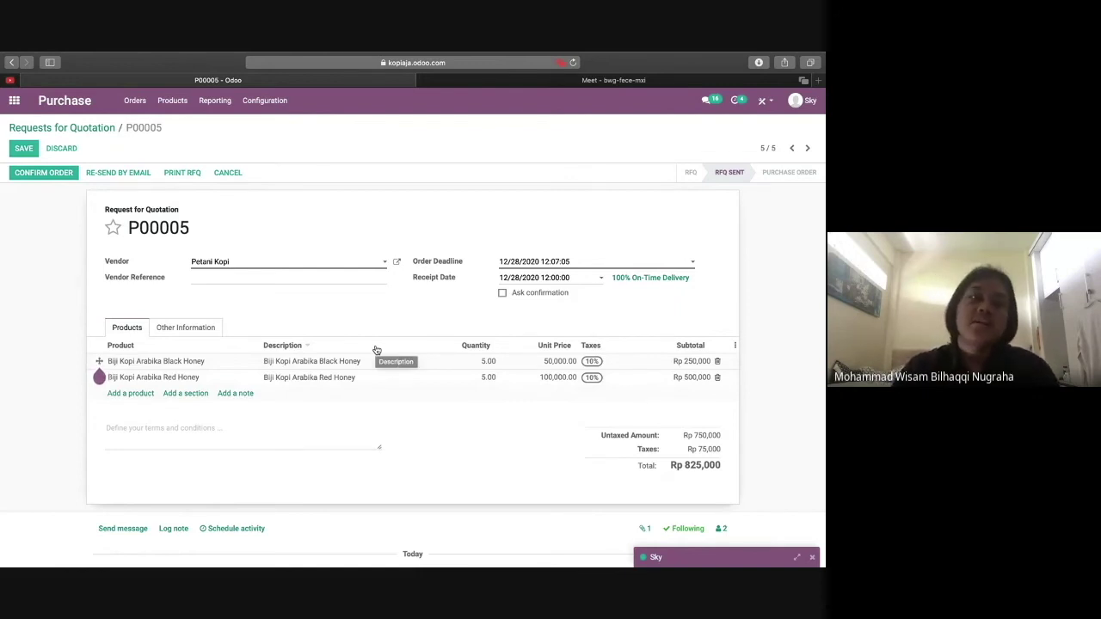
left_click(47, 173)
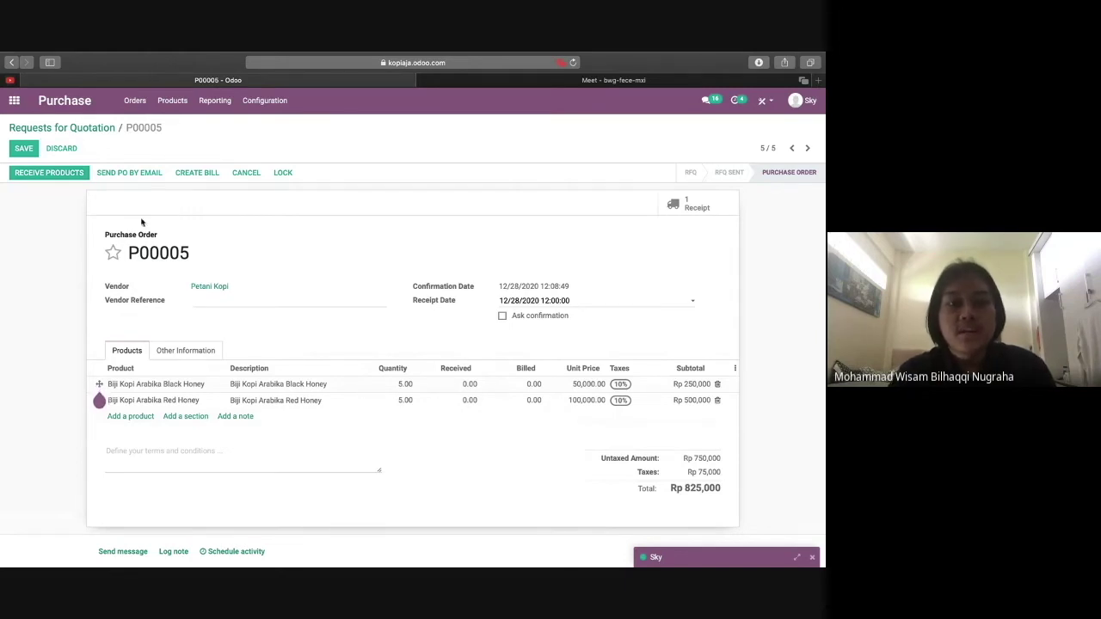
Open the order's product receipt and set the done quantity to 5 for both the Black Honey and Red Honey lines.
left_click(50, 173)
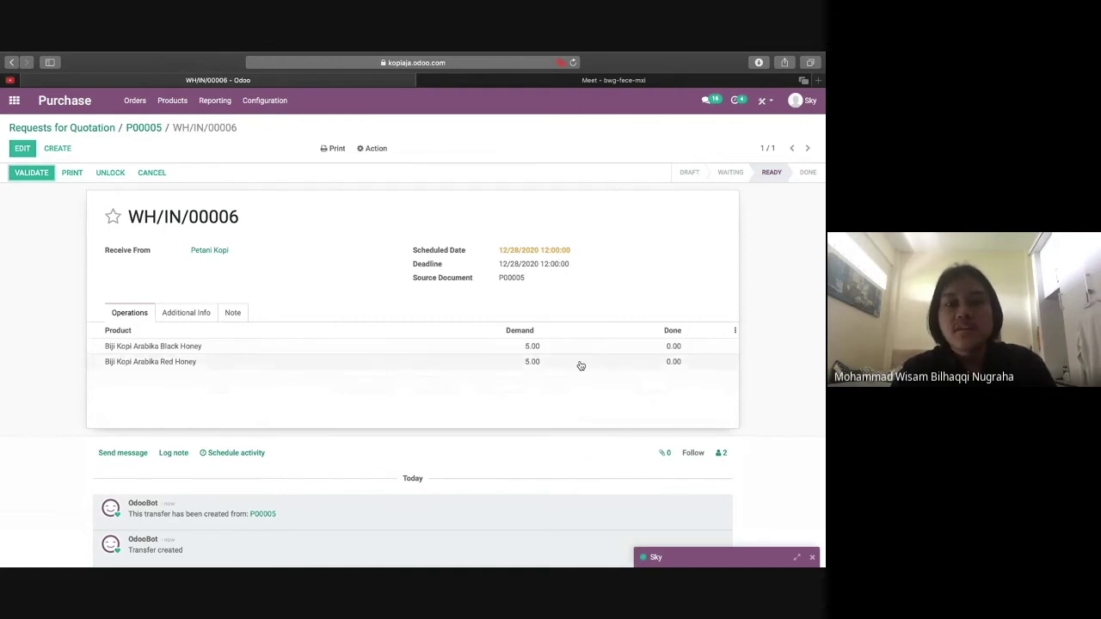
left_click(674, 347)
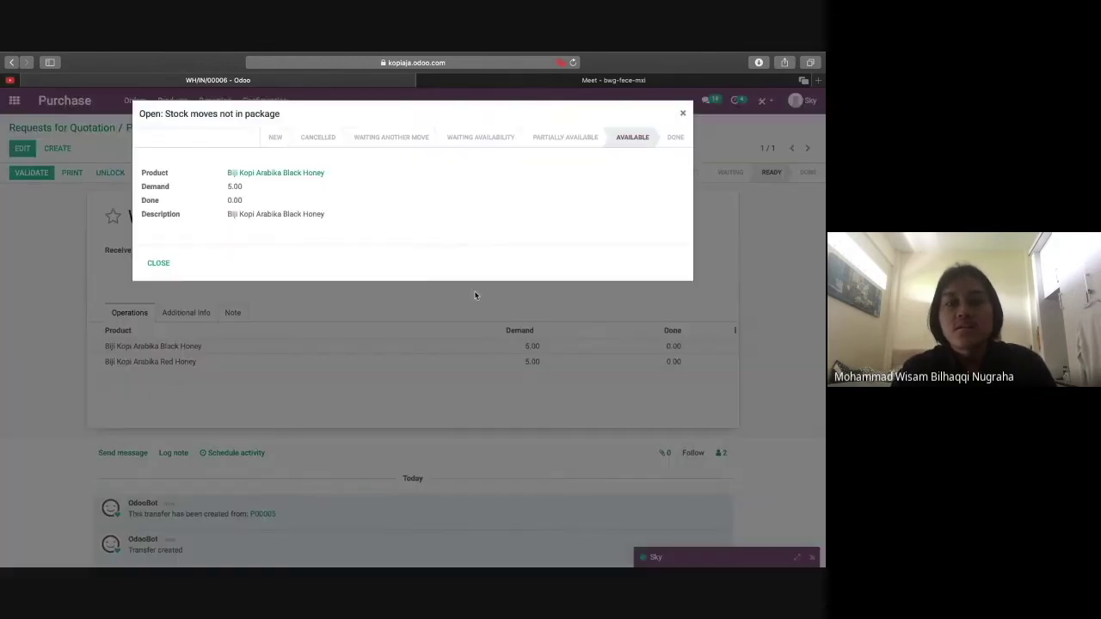
left_click(683, 113)
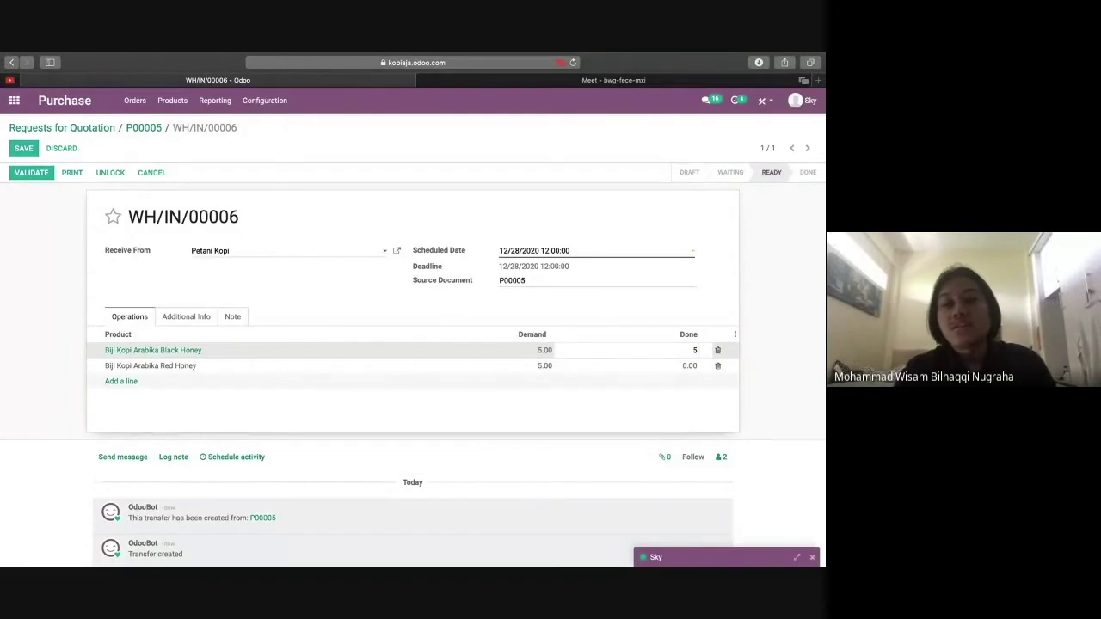
left_click(683, 366)
type("4")
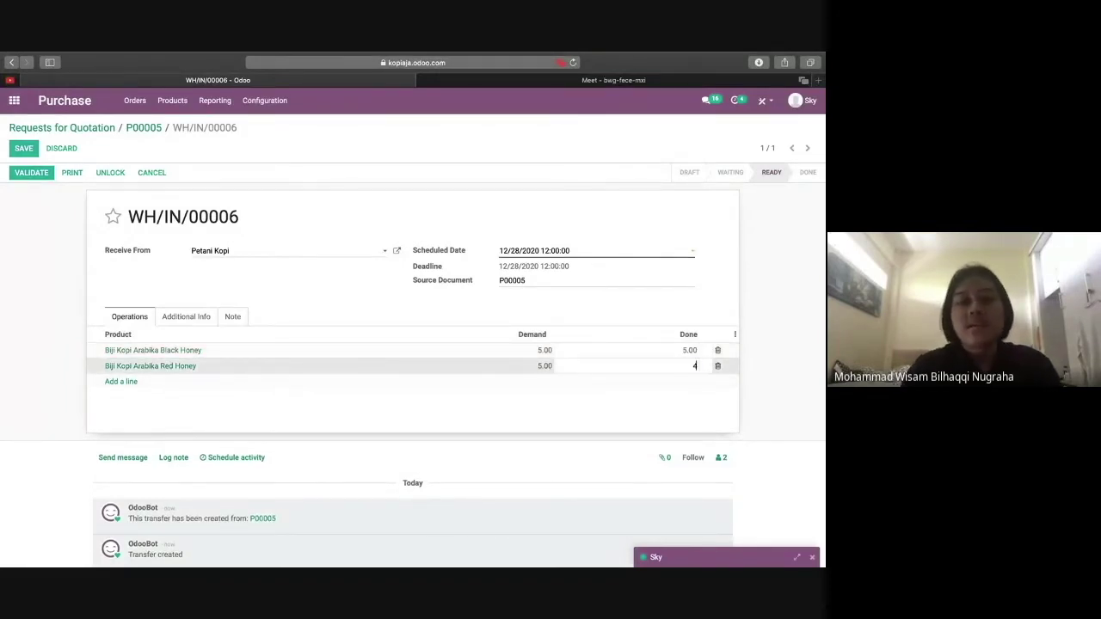
left_click(800, 401)
left_click(688, 366)
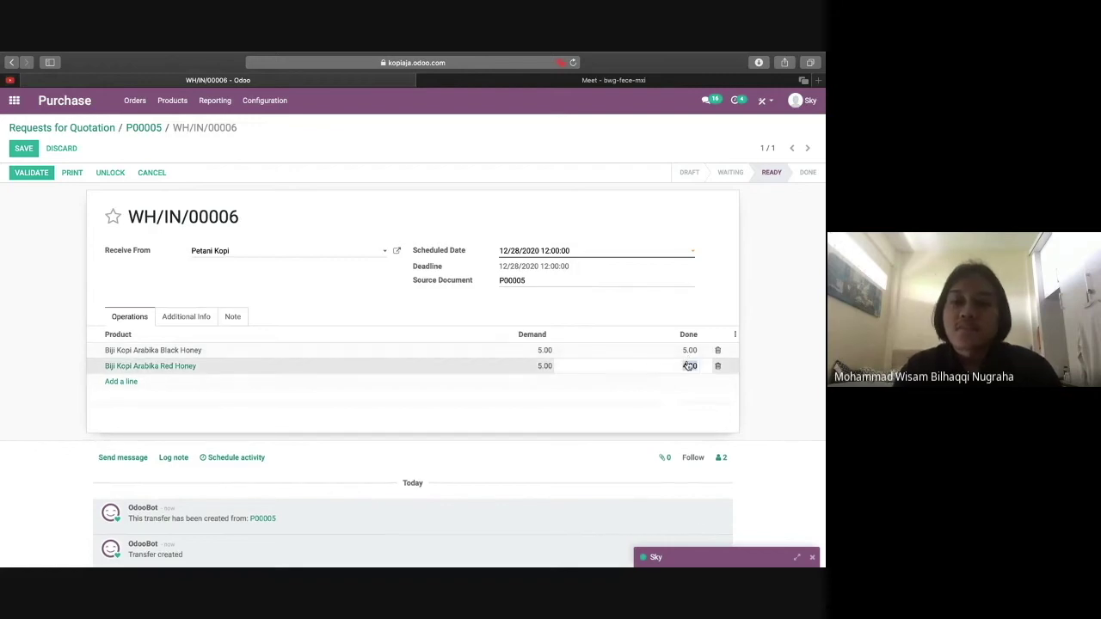
type("5")
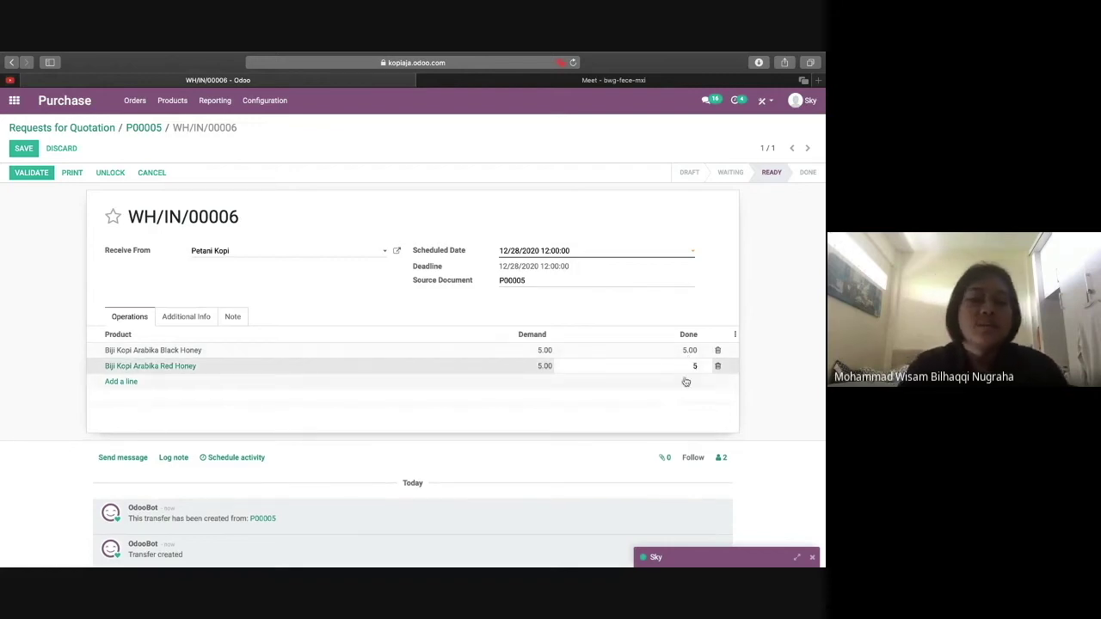
left_click(753, 289)
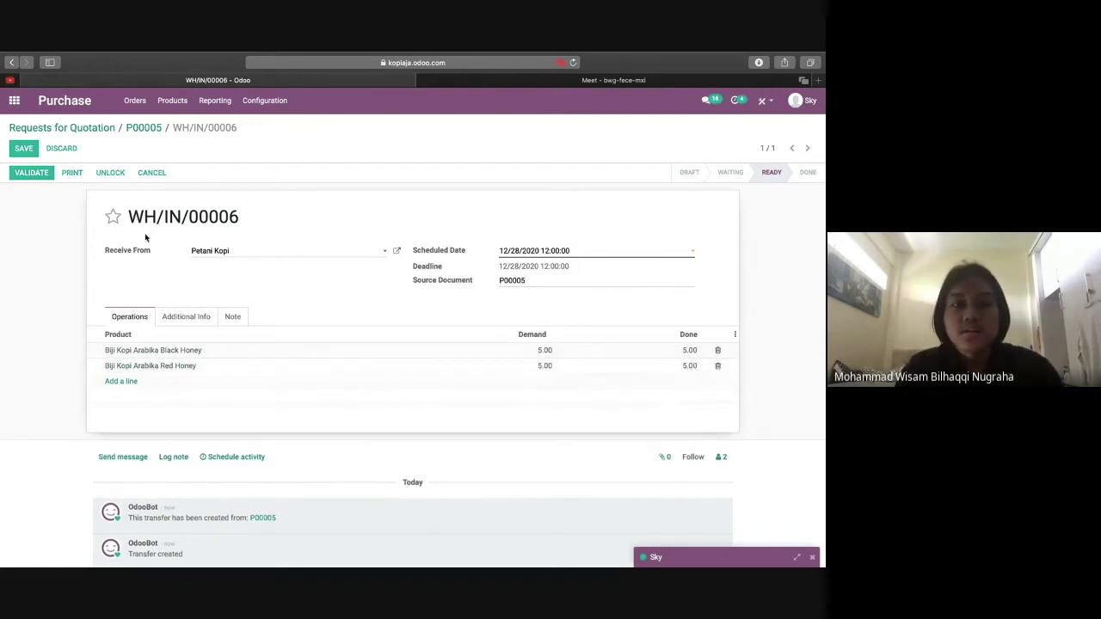
Validate the product receipt and return to purchase order P00005.
left_click(44, 177)
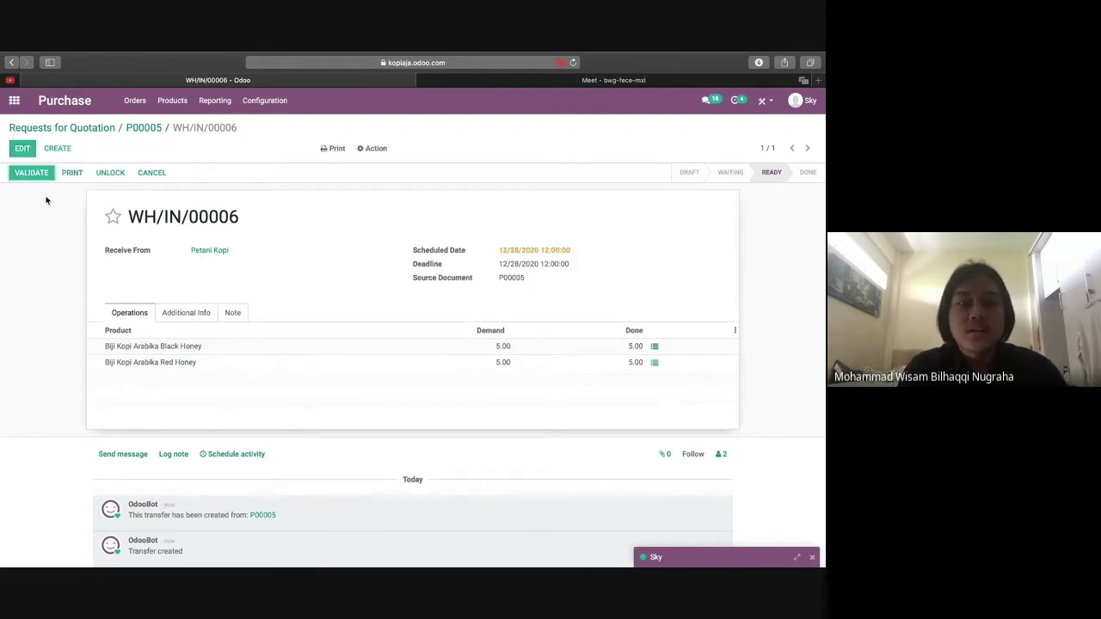
left_click(31, 173)
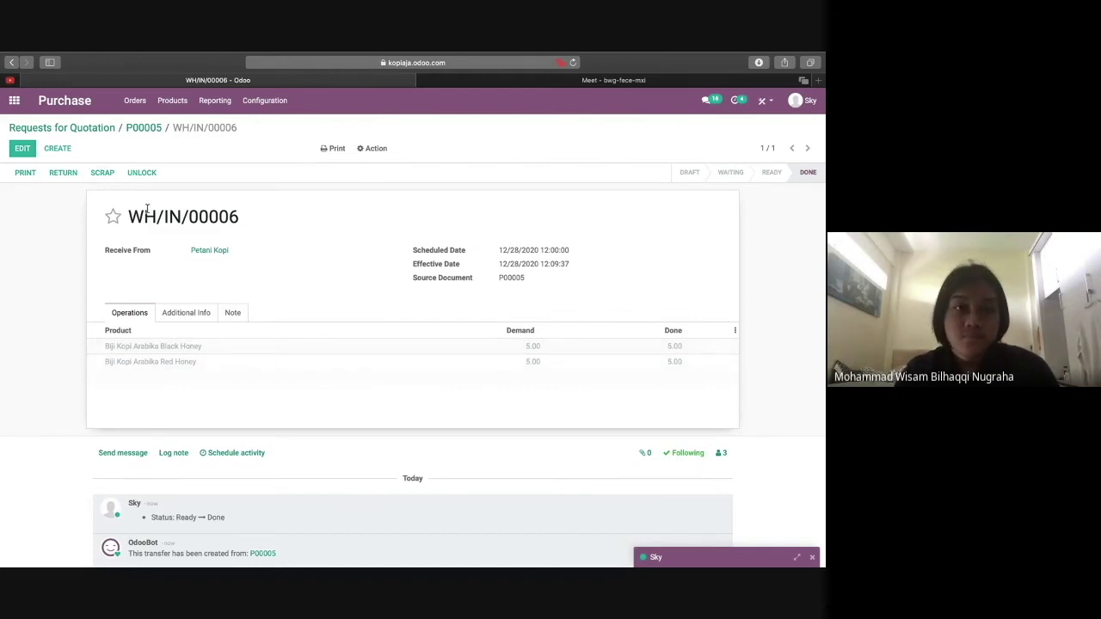
left_click(146, 132)
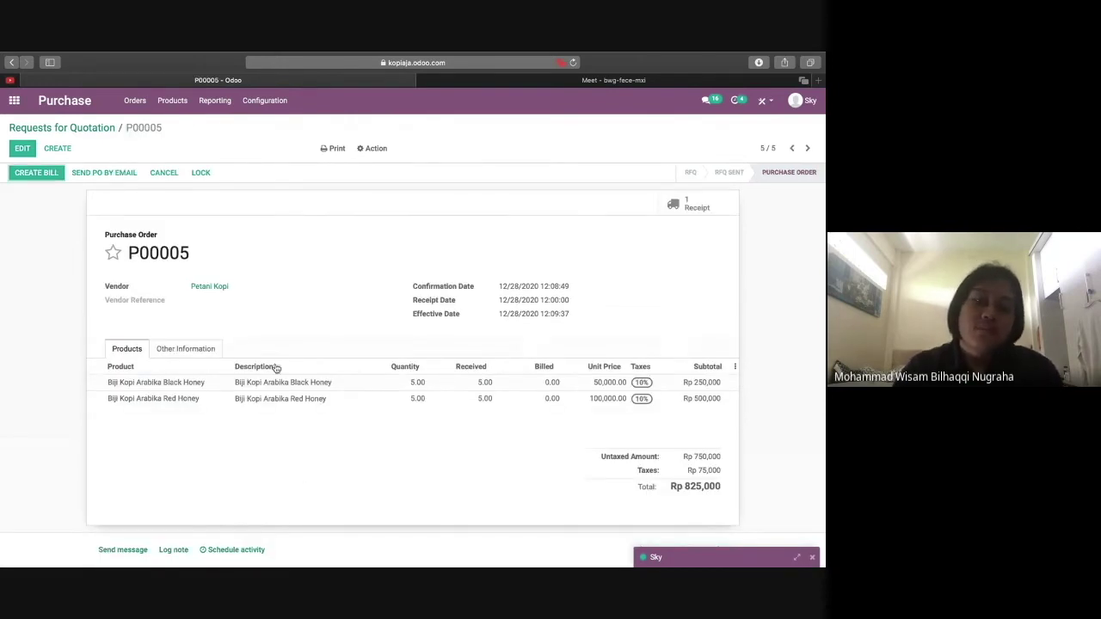
Create and confirm the vendor bill for the Petani Kopi purchase order and register its full payment through the Bank journal.
left_click(47, 172)
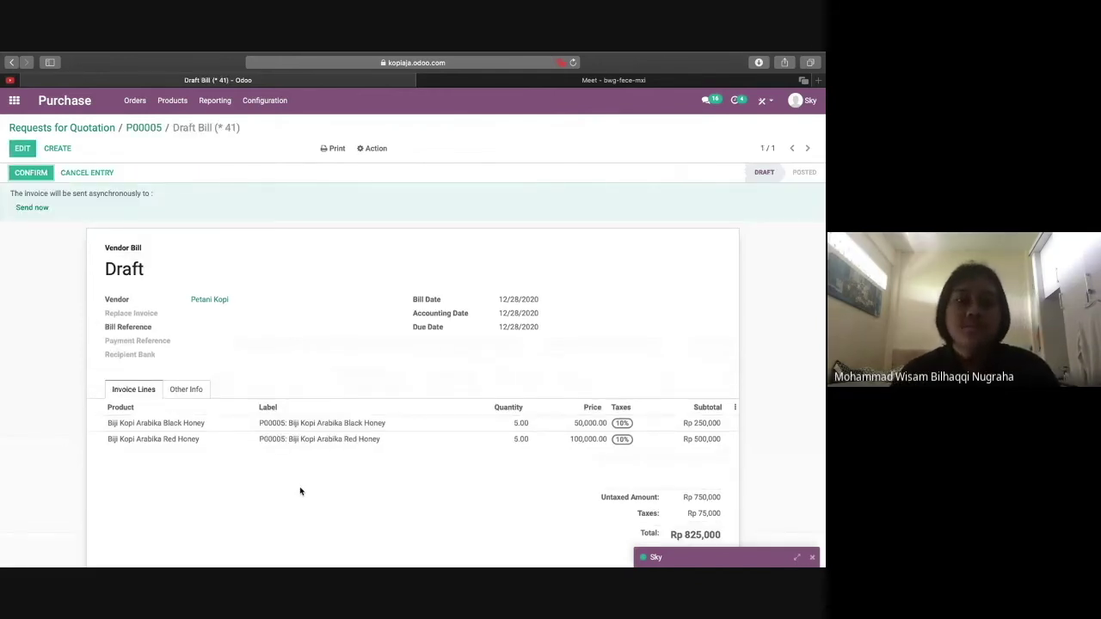
left_click(31, 173)
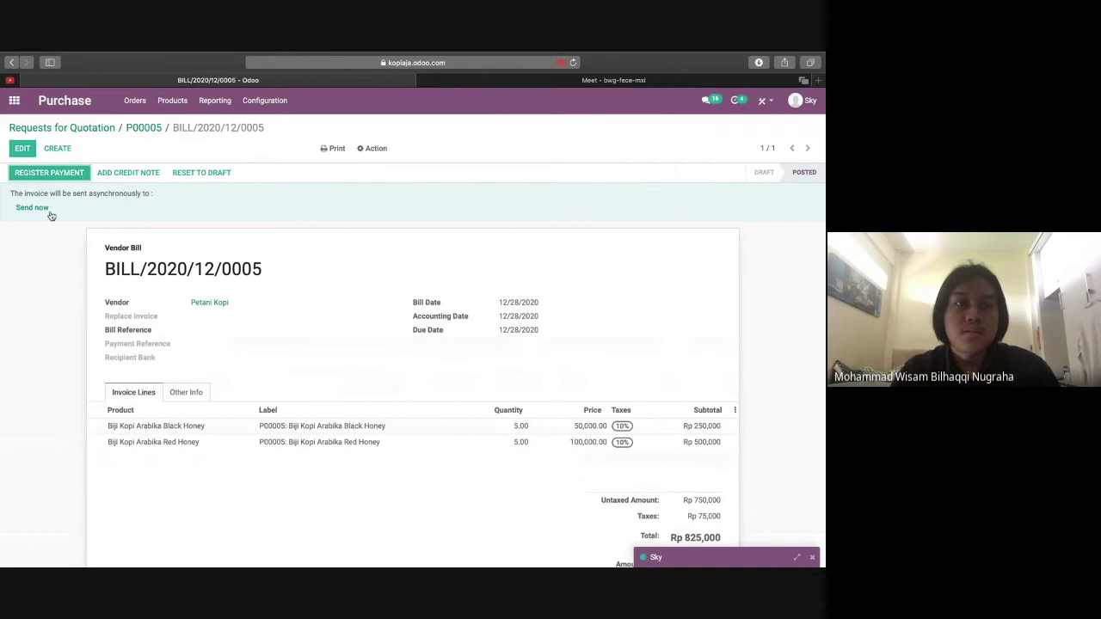
left_click(49, 172)
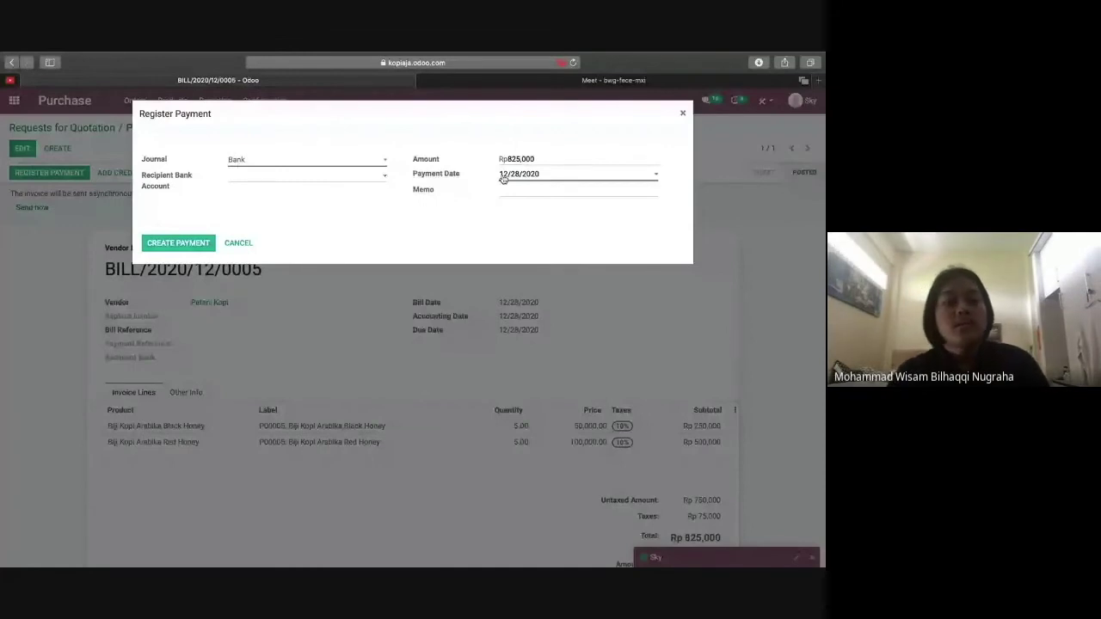
left_click(201, 246)
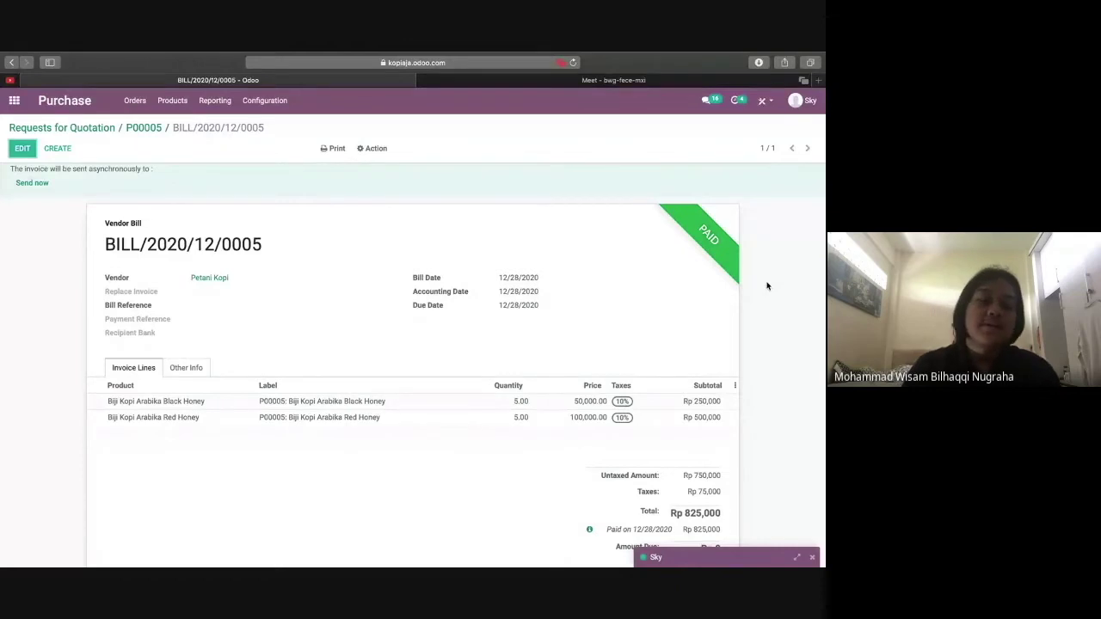
Review the oldest purchase order, from grosir Serba Ada, in the purchase orders list and return to the requests for quotation.
left_click(145, 103)
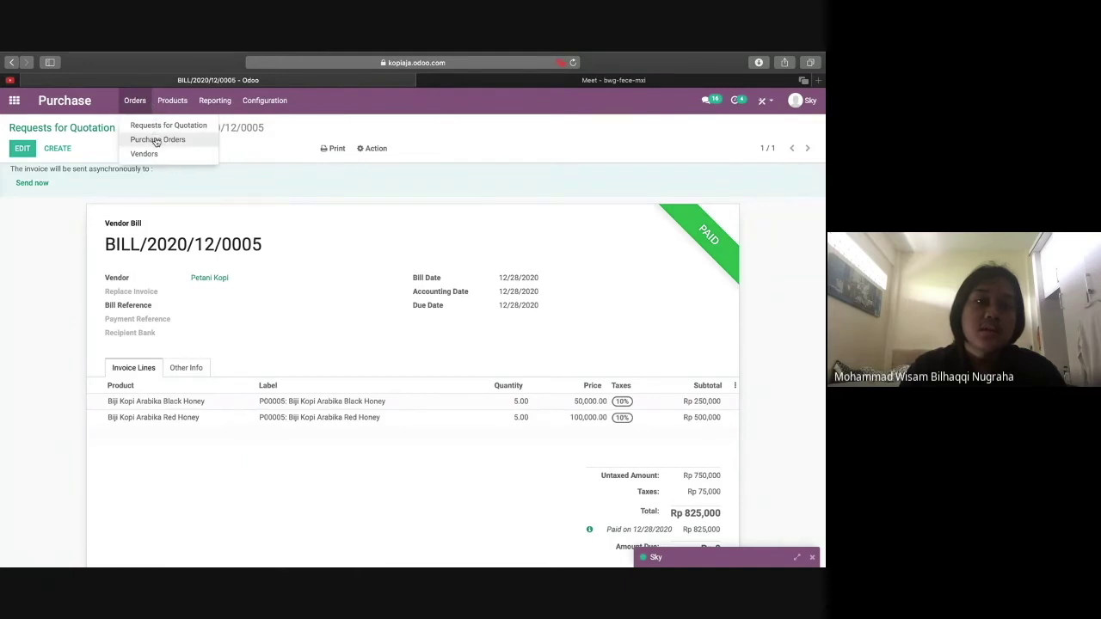
left_click(157, 140)
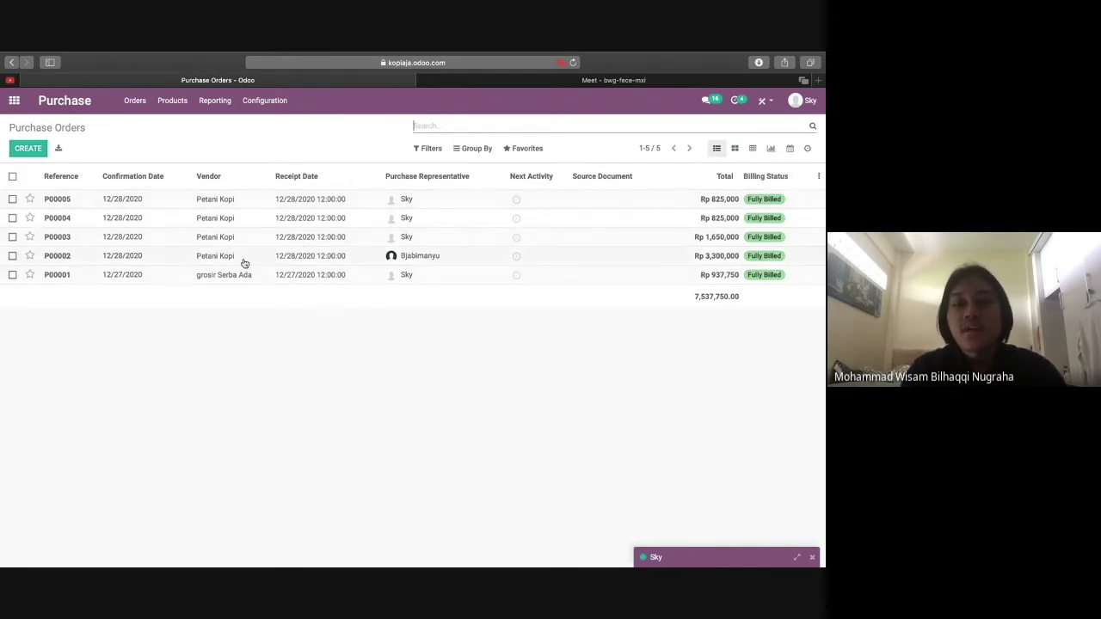
left_click(164, 277)
scroll(248, 250, "down", 1)
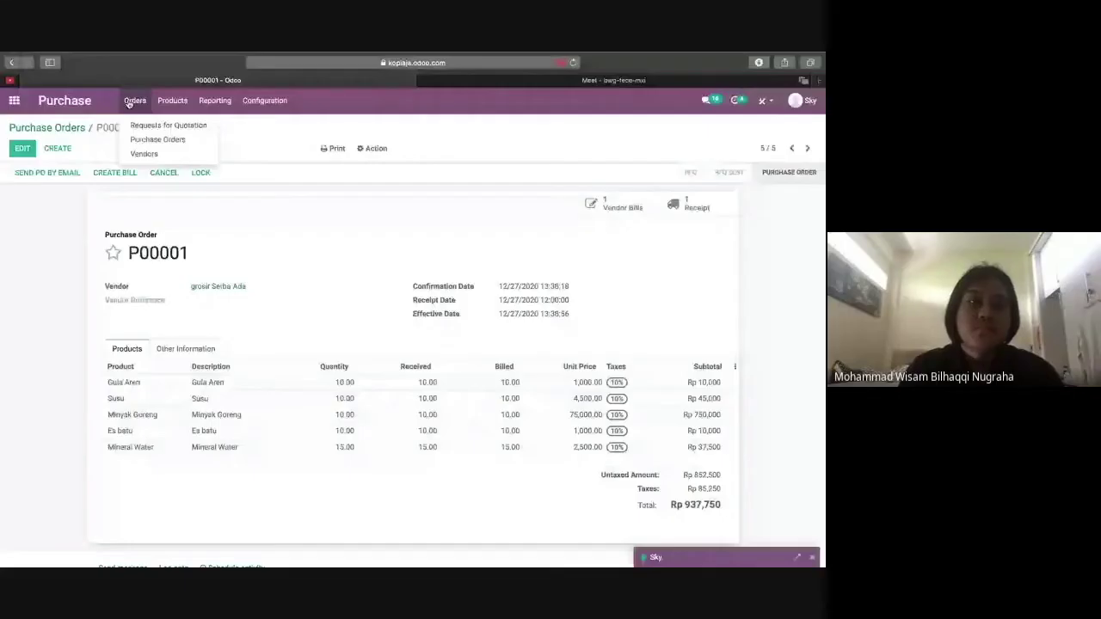
left_click(169, 125)
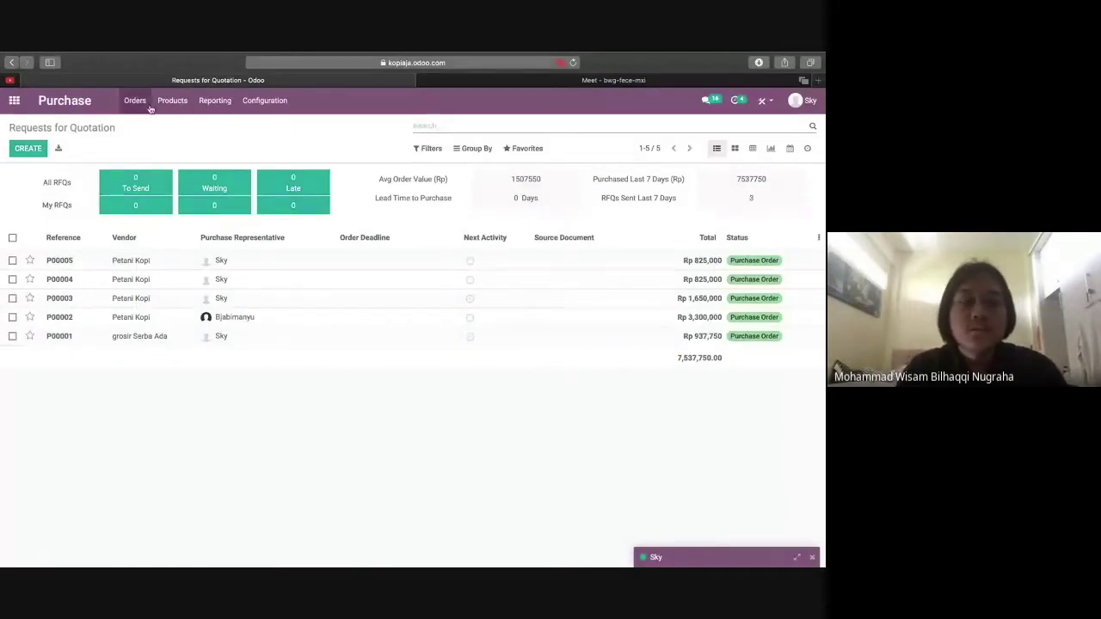
Open the purchase analysis report and examine the untaxed totals per day and the purchase summary figures.
left_click(205, 105)
mouse_move(372, 555)
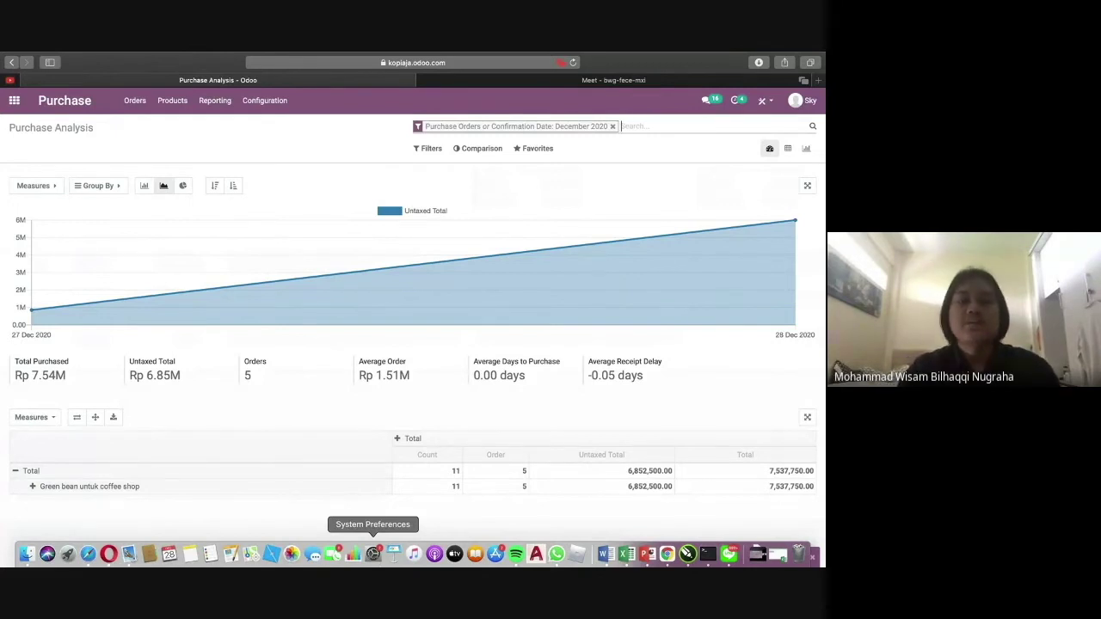
mouse_move(79, 319)
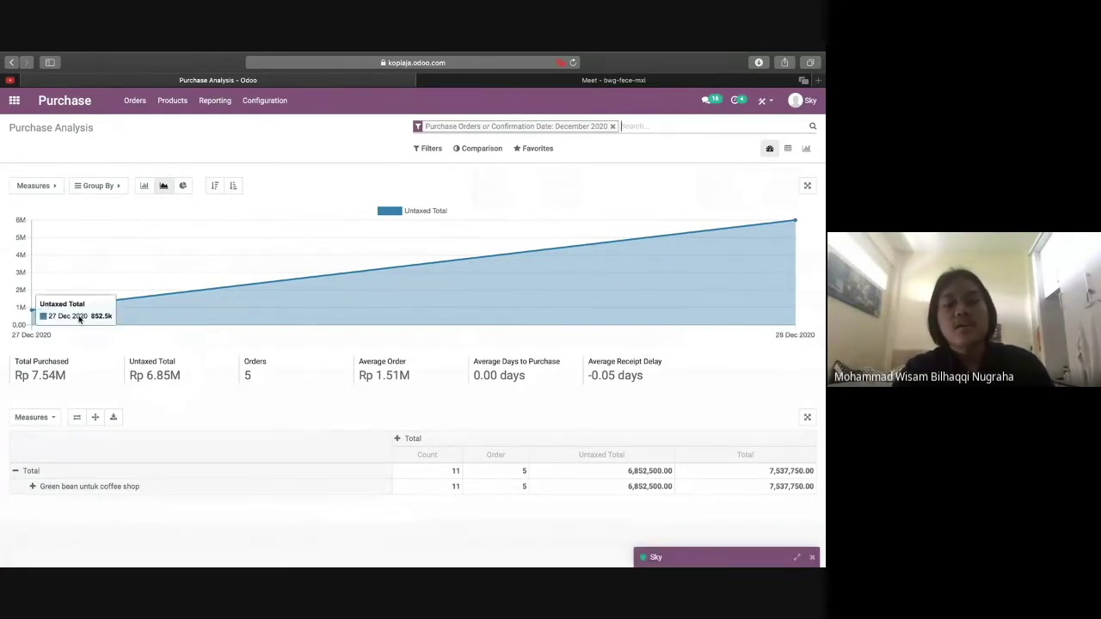
mouse_move(57, 375)
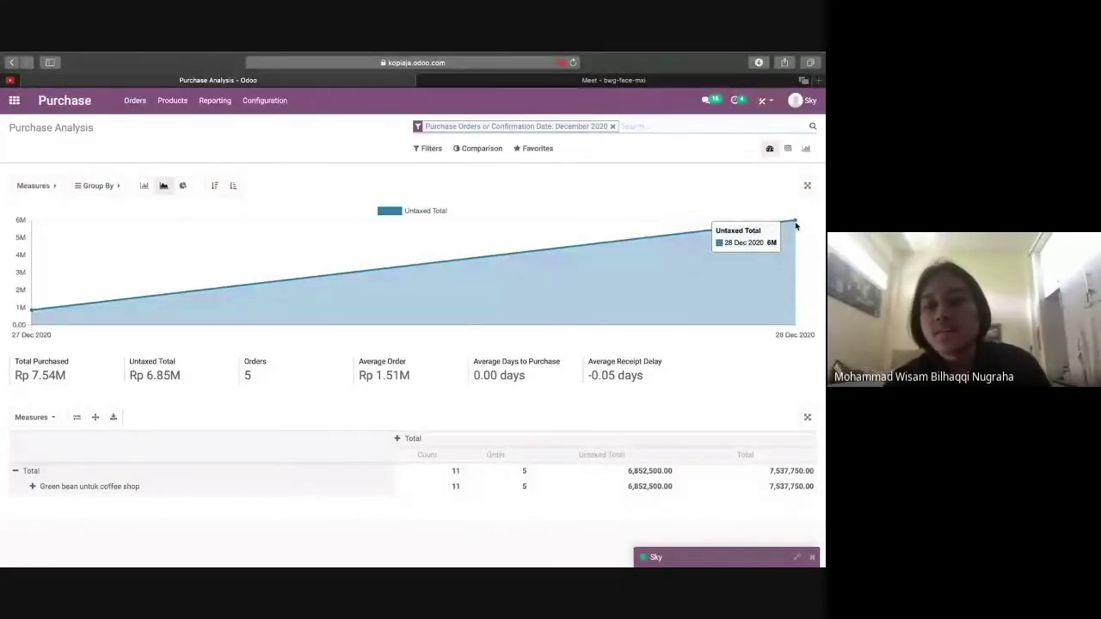
Compare the purchase analysis as bar, line and pie charts and check the available measures and grouping options.
left_click(144, 186)
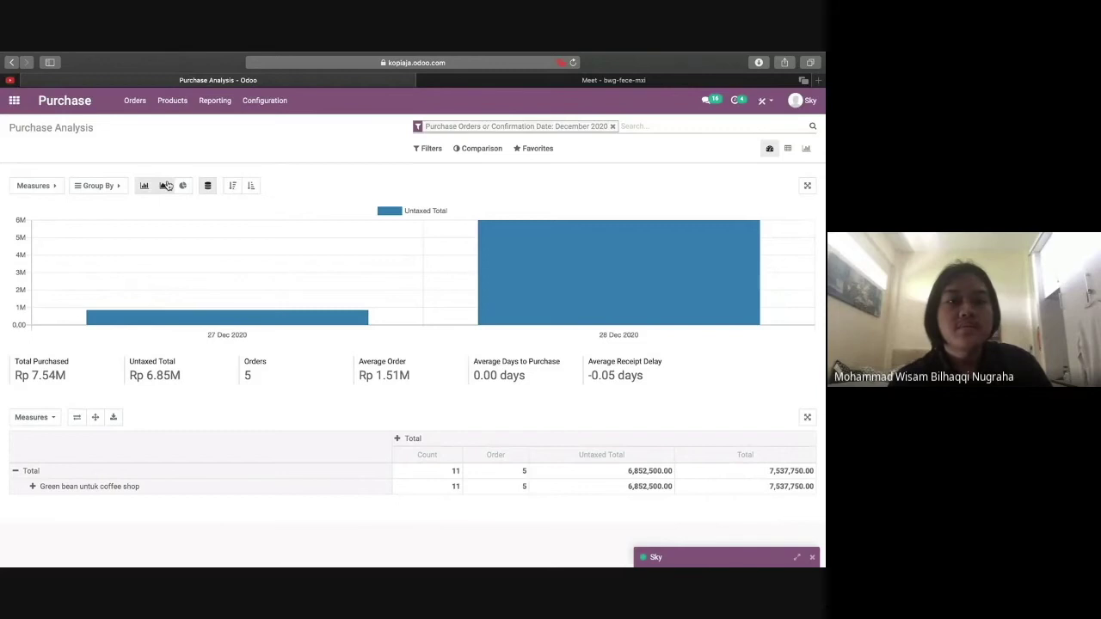
left_click(164, 186)
left_click(185, 186)
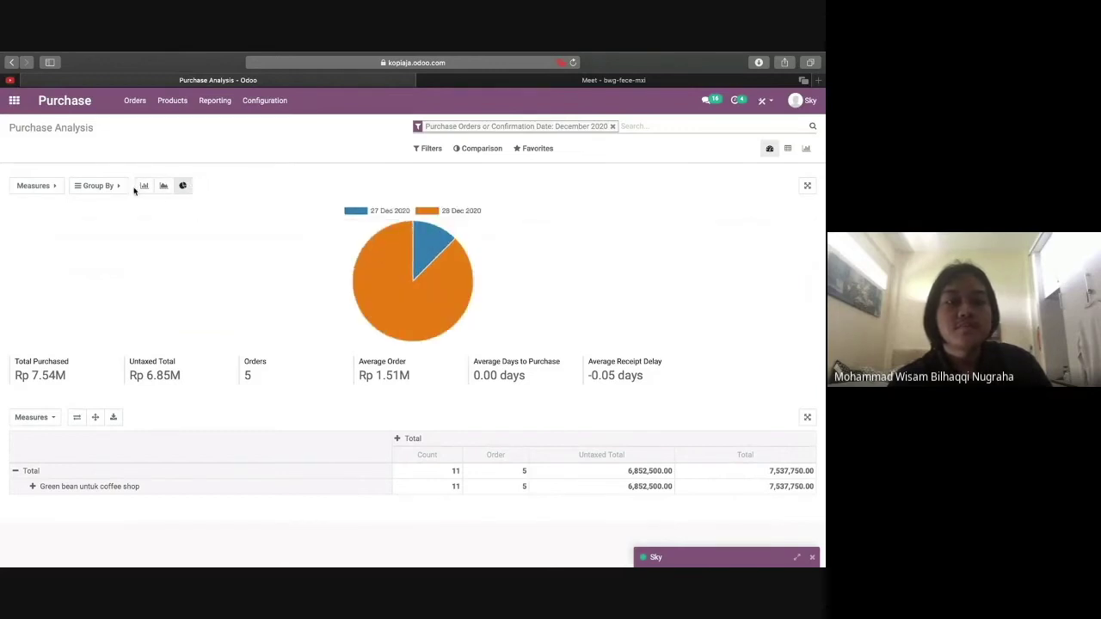
left_click(54, 186)
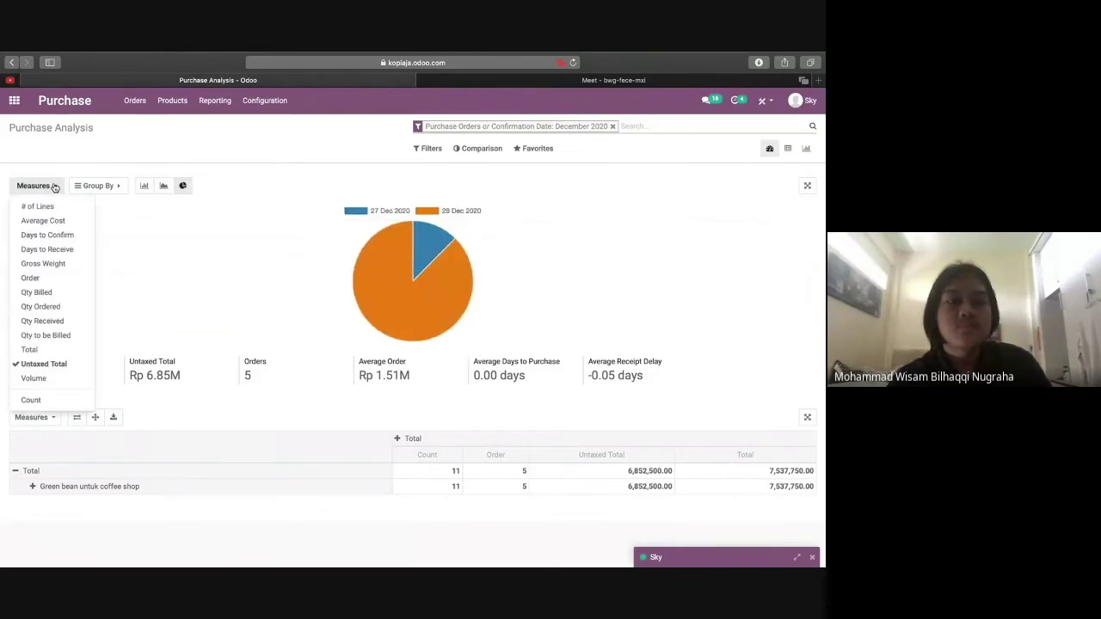
left_click(123, 185)
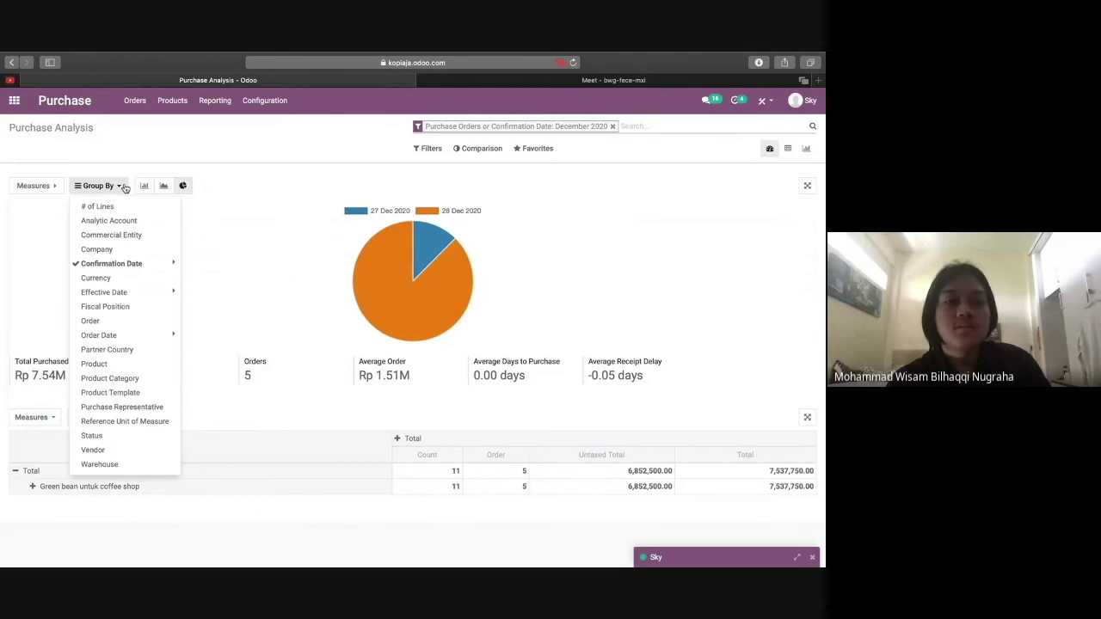
left_click(123, 186)
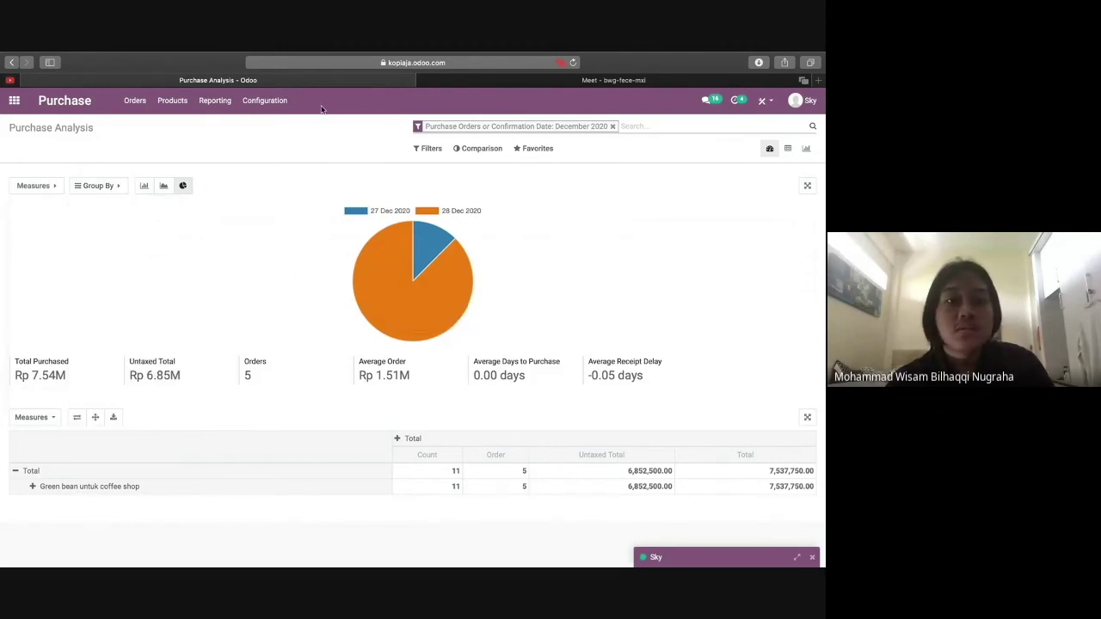
Review the requests for quotation list and open the list of products that can be purchased.
left_click(135, 100)
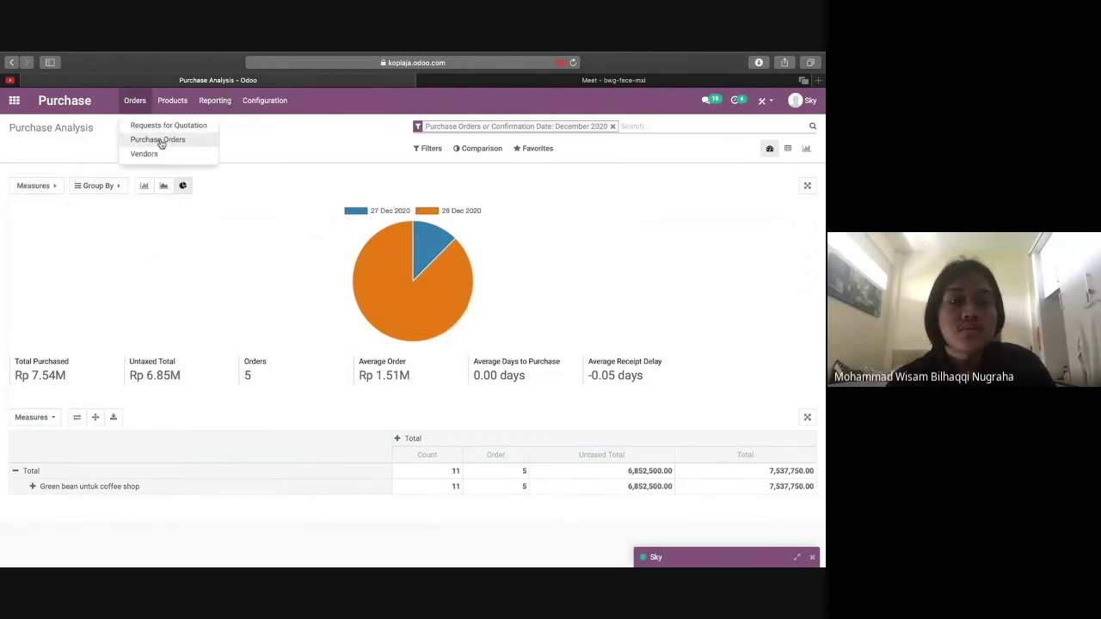
left_click(166, 125)
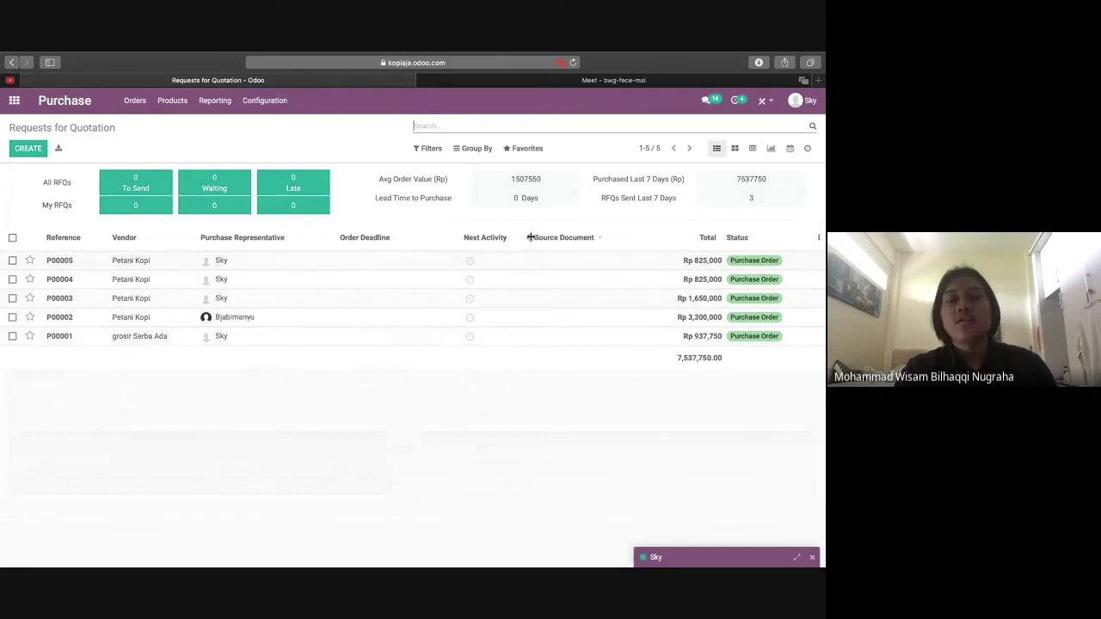
left_click(172, 105)
left_click(175, 101)
left_click(177, 100)
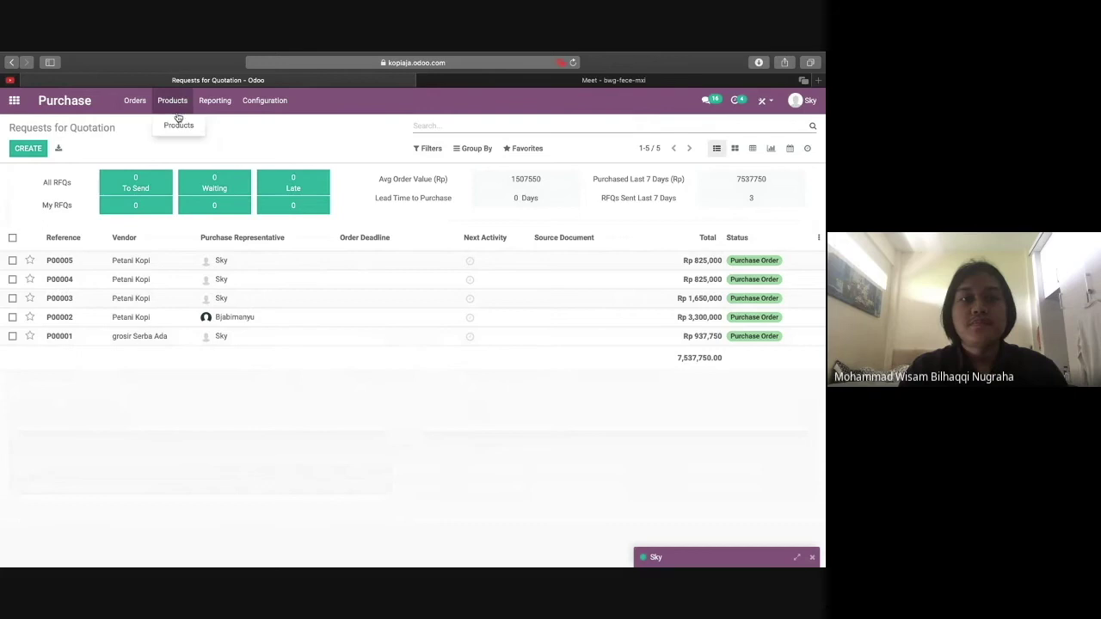
left_click(178, 125)
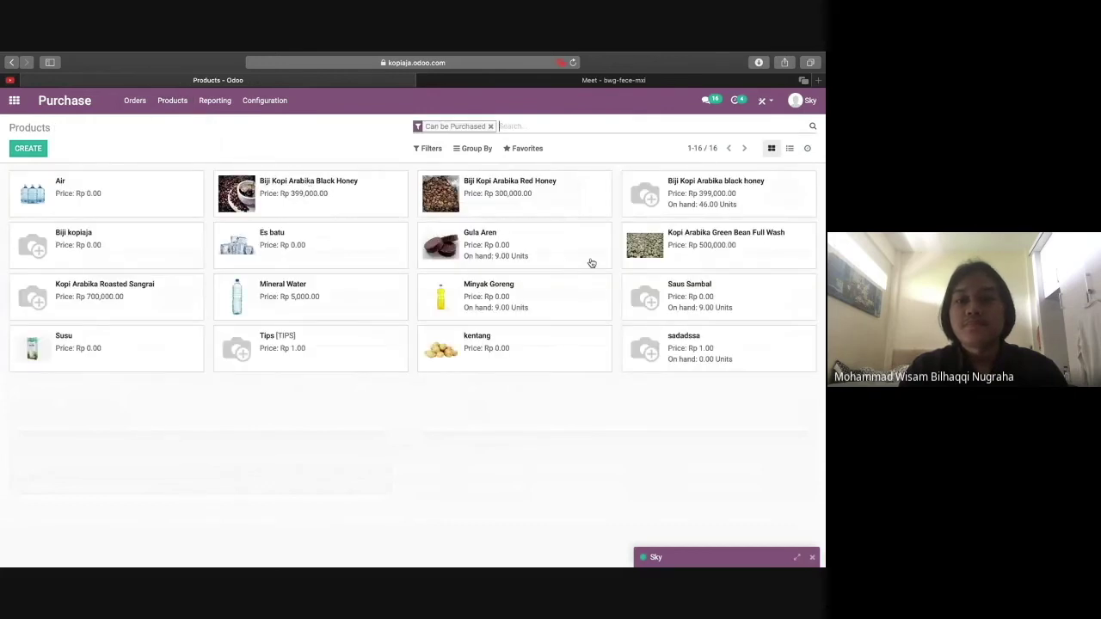
Switch to the Invoicing app's customer invoices list and review the status and payment status of the invoices.
left_click(135, 104)
left_click(142, 127)
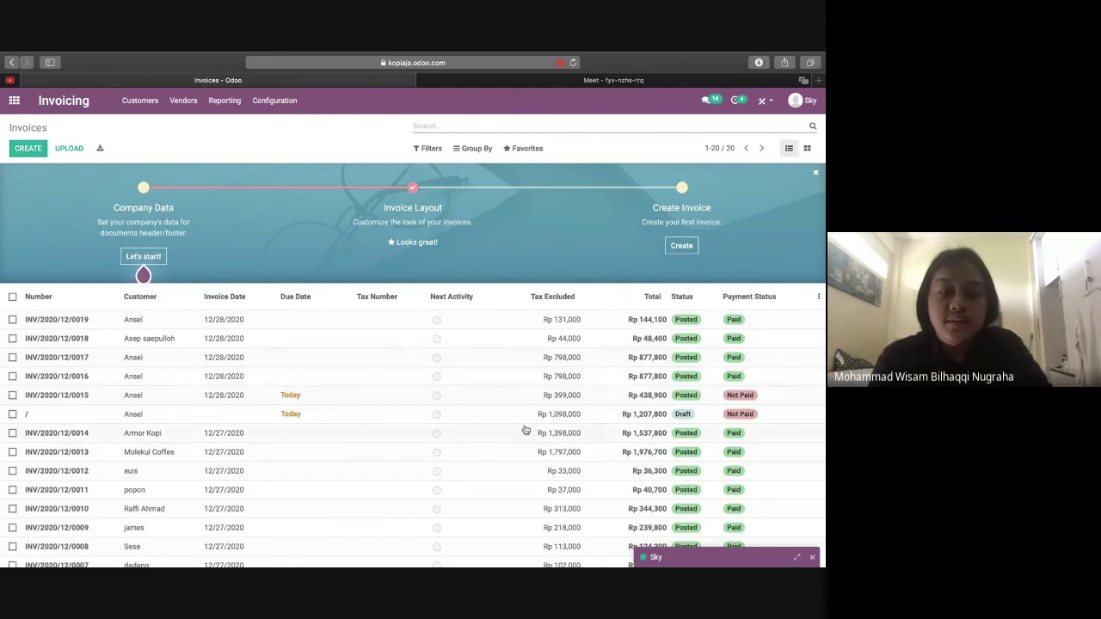
scroll(521, 451, "down", 1)
scroll(521, 452, "up", 1)
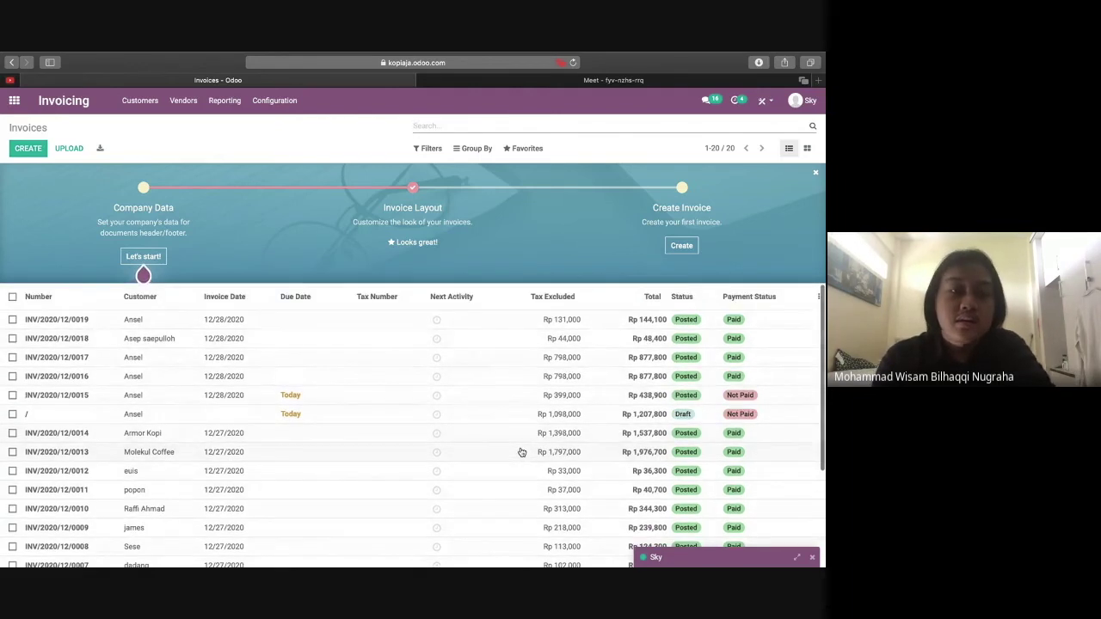
Open the most recent paid customer invoice, review its product lines, totals and amount due, and return to the invoices list.
left_click(232, 322)
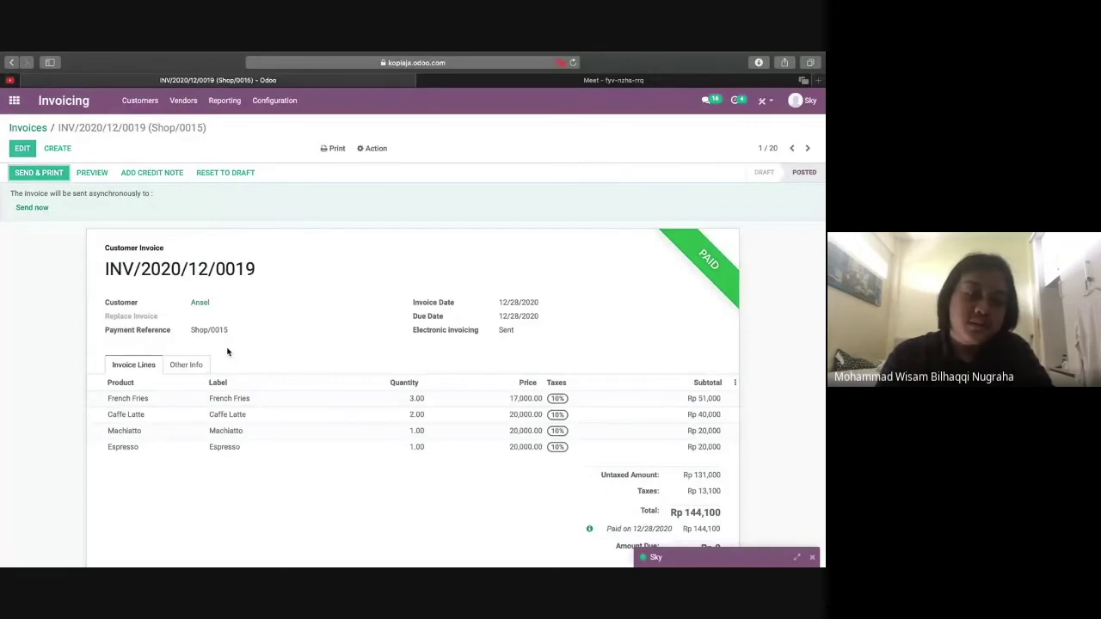
scroll(220, 378, "down", 1)
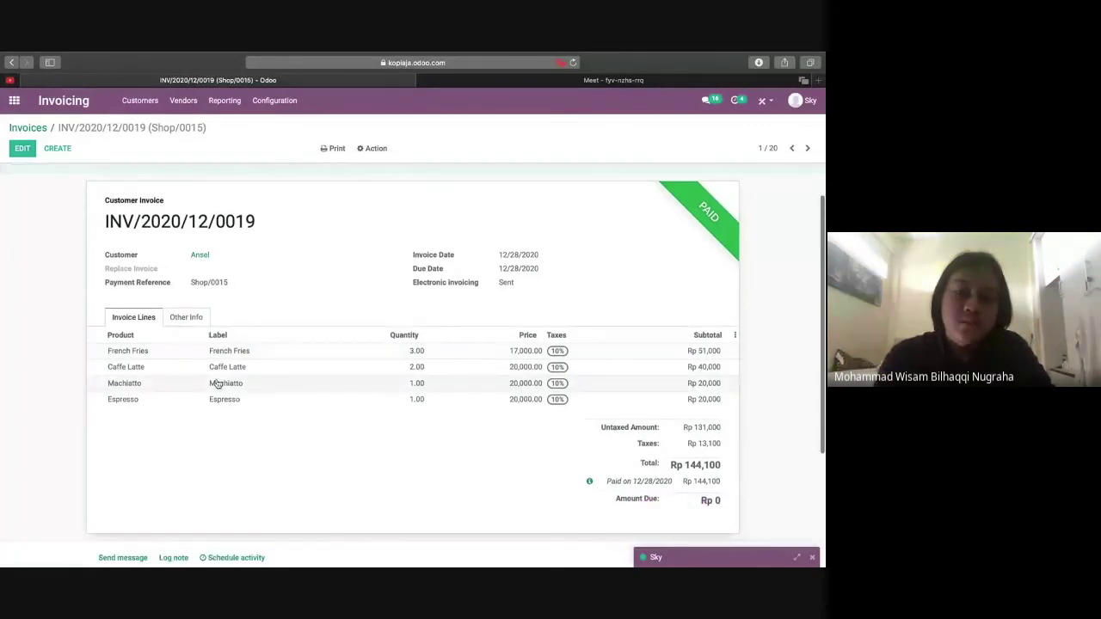
scroll(218, 383, "down", 1)
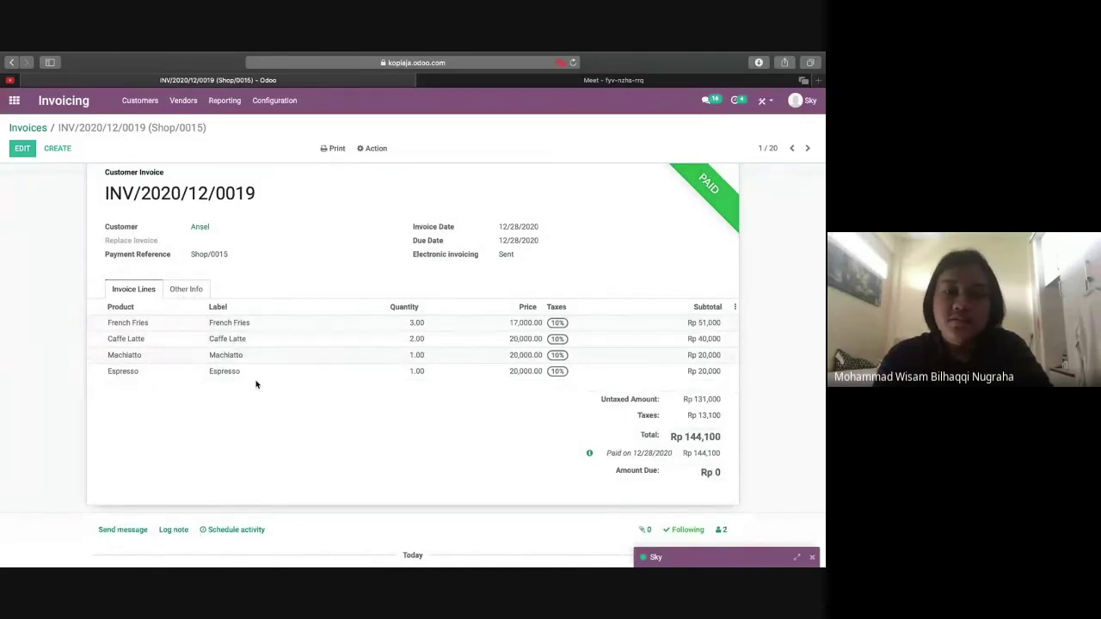
scroll(367, 376, "down", 1)
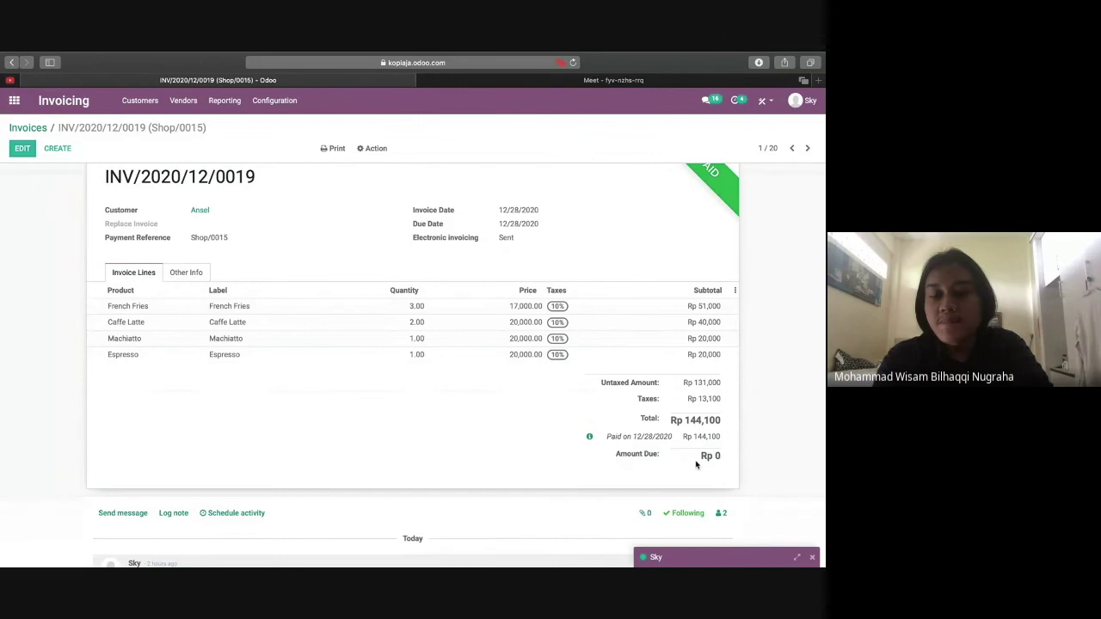
scroll(655, 422, "up", 3)
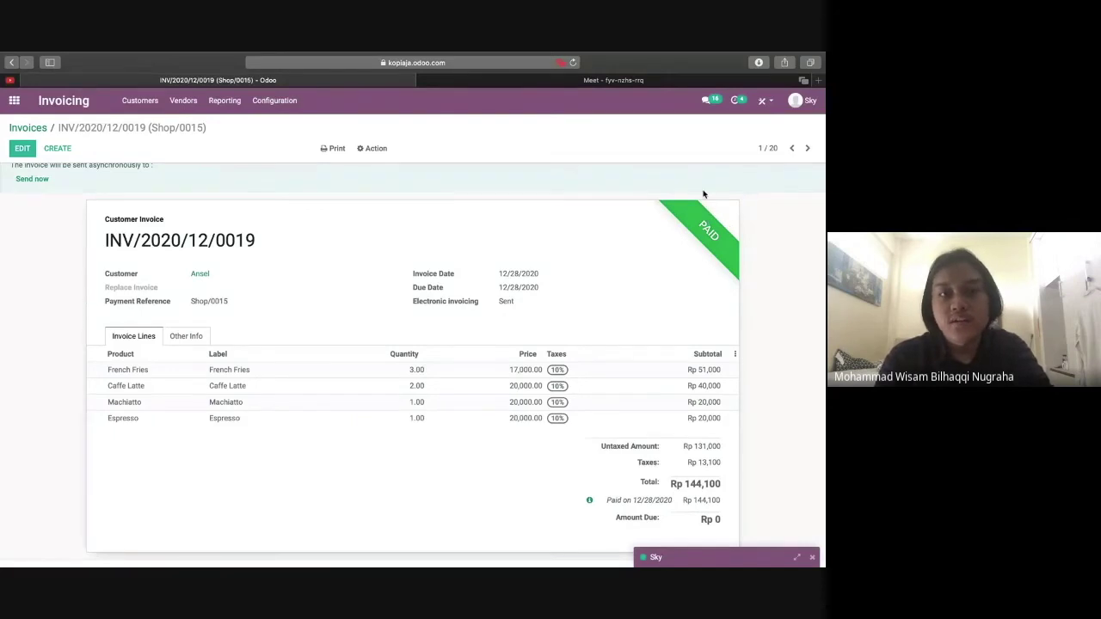
scroll(133, 219, "up", 1)
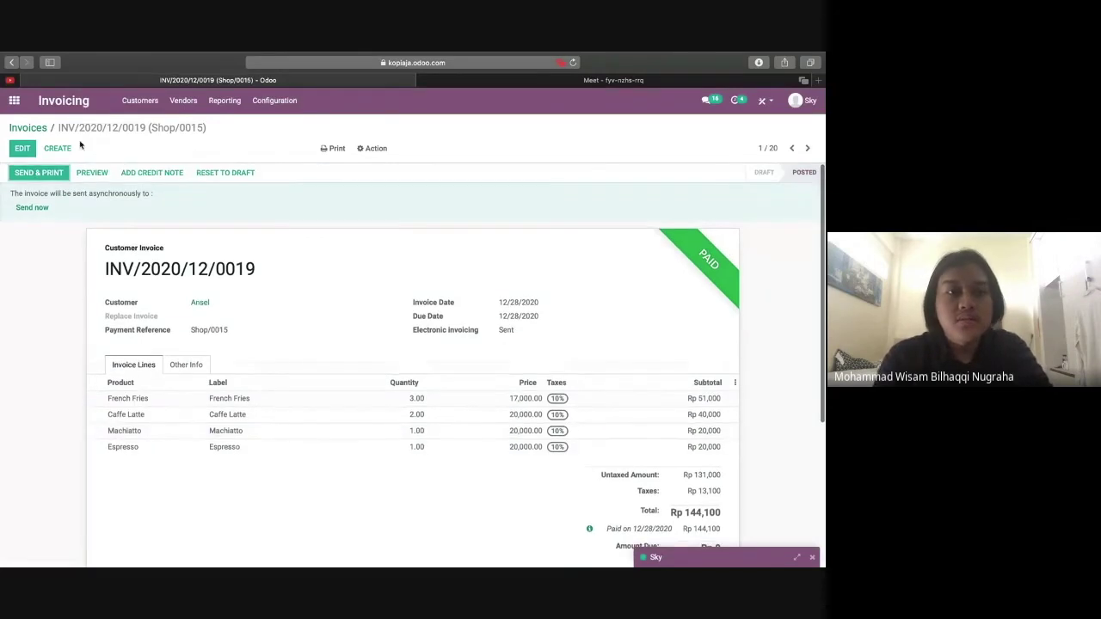
left_click(132, 108)
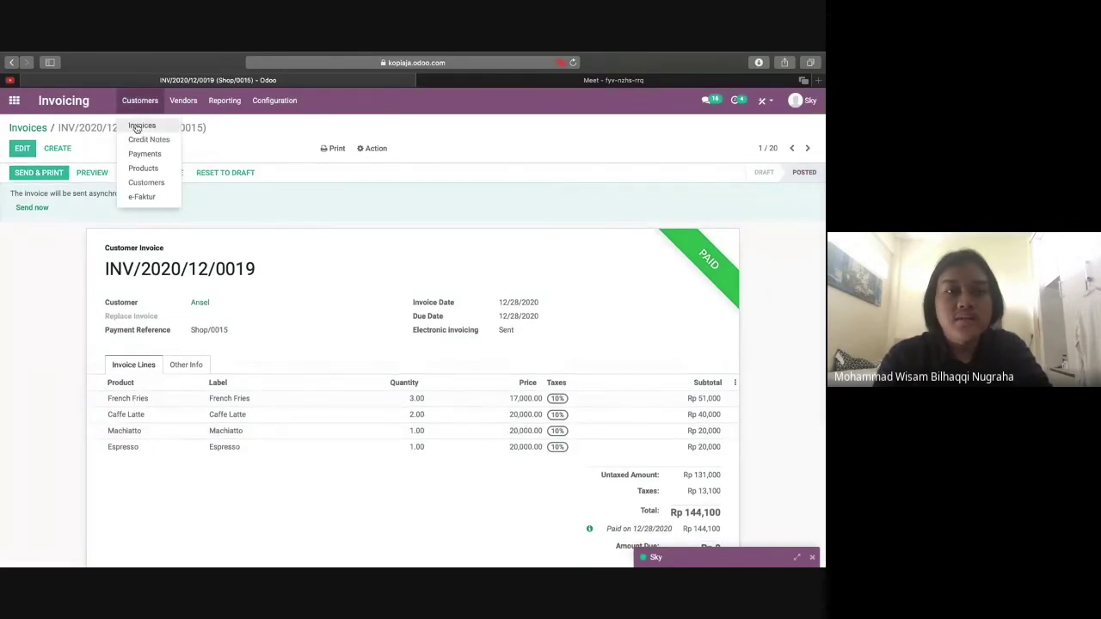
left_click(139, 127)
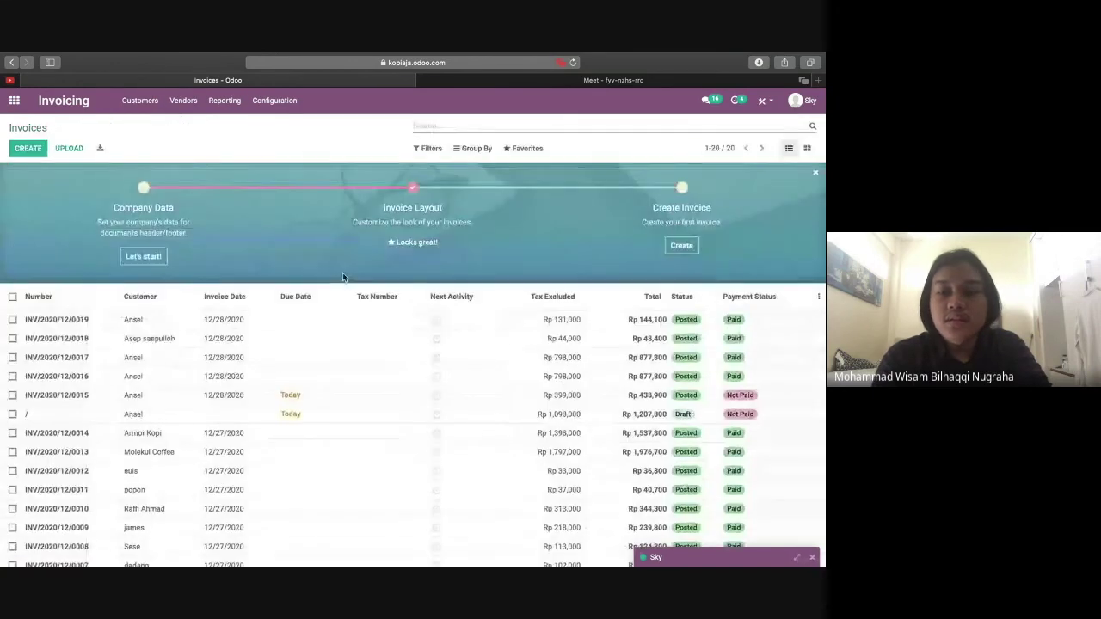
Open the posted invoice that is not paid, review its product line and amount due, and return to the invoices list.
left_click(720, 396)
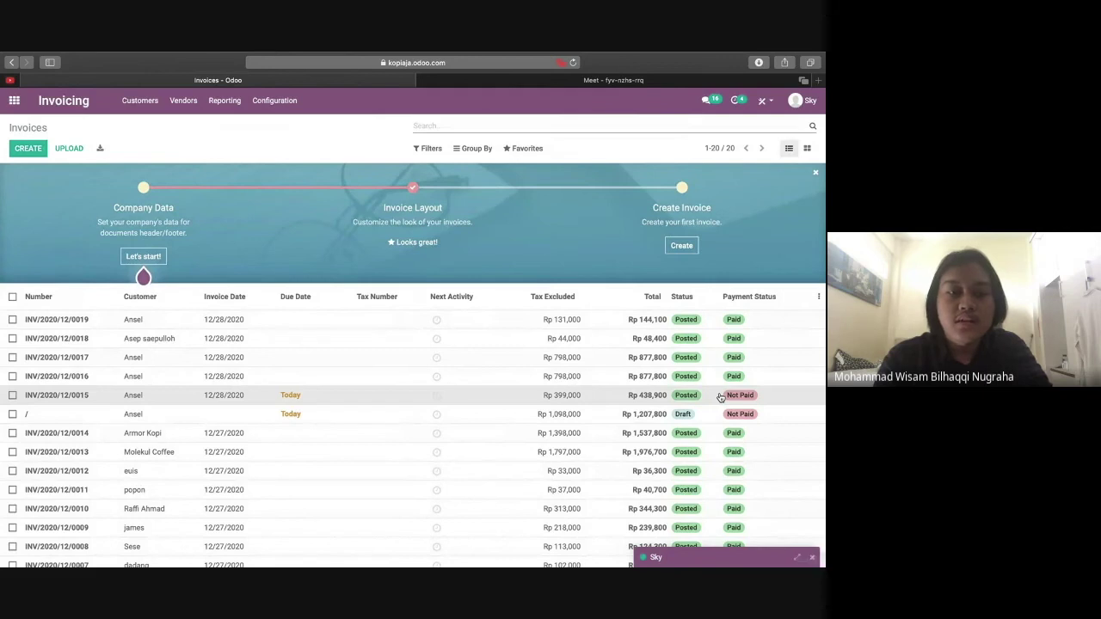
scroll(434, 355, "down", 2)
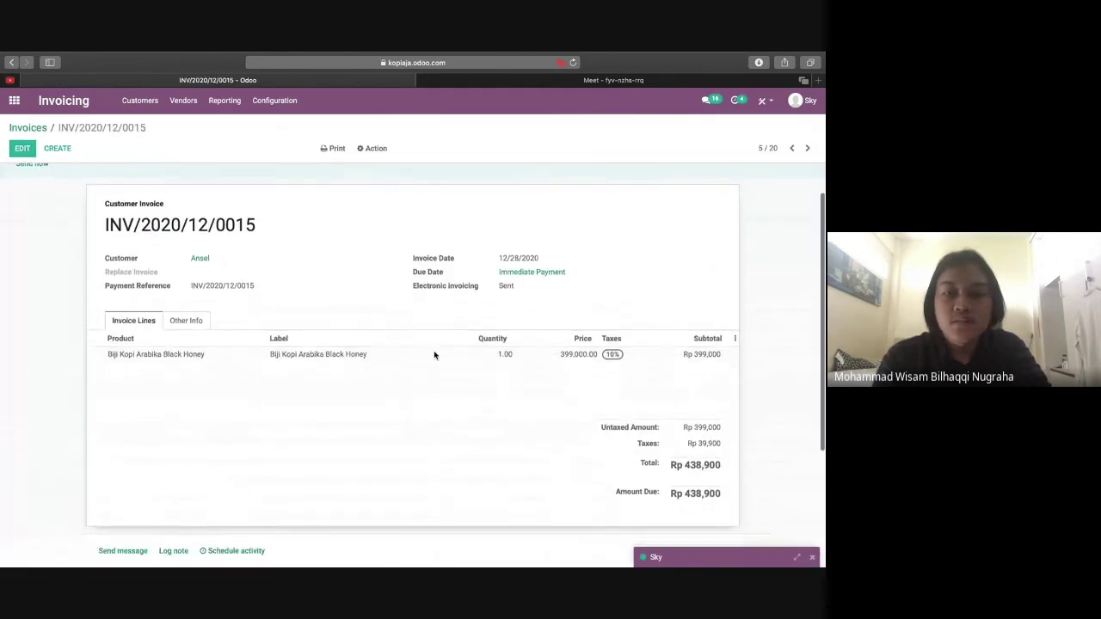
scroll(280, 327, "up", 2)
scroll(261, 365, "down", 1)
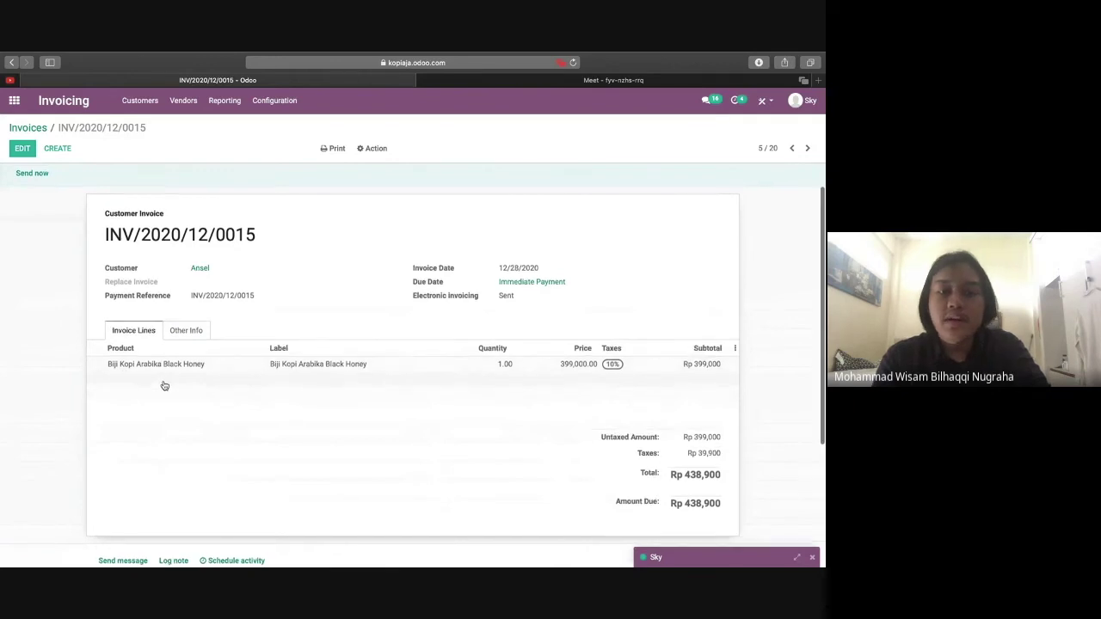
scroll(165, 385, "up", 1)
scroll(577, 433, "up", 1)
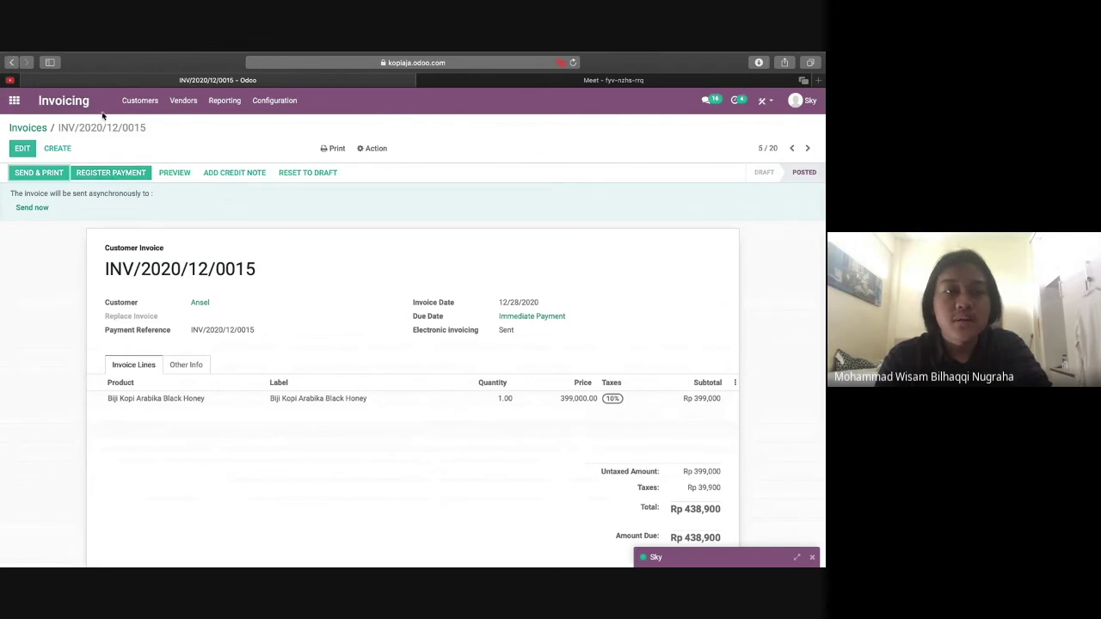
left_click(139, 100)
left_click(139, 126)
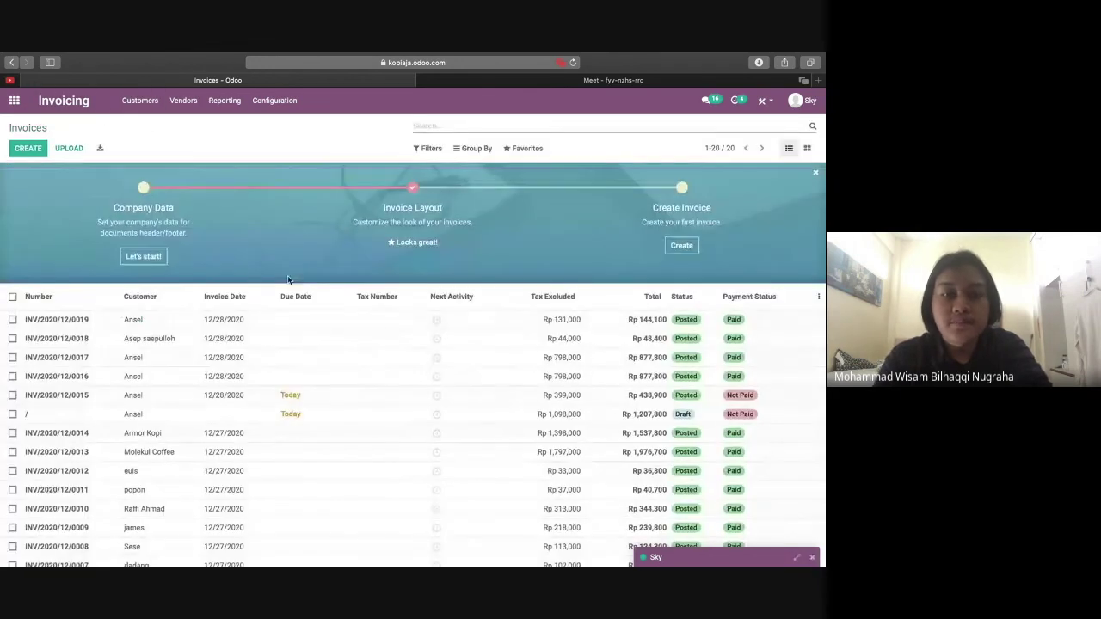
Find the draft, unpaid customer invoice in the invoices list, open it, and review its product lines and total.
scroll(593, 421, "down", 2)
scroll(592, 419, "up", 2)
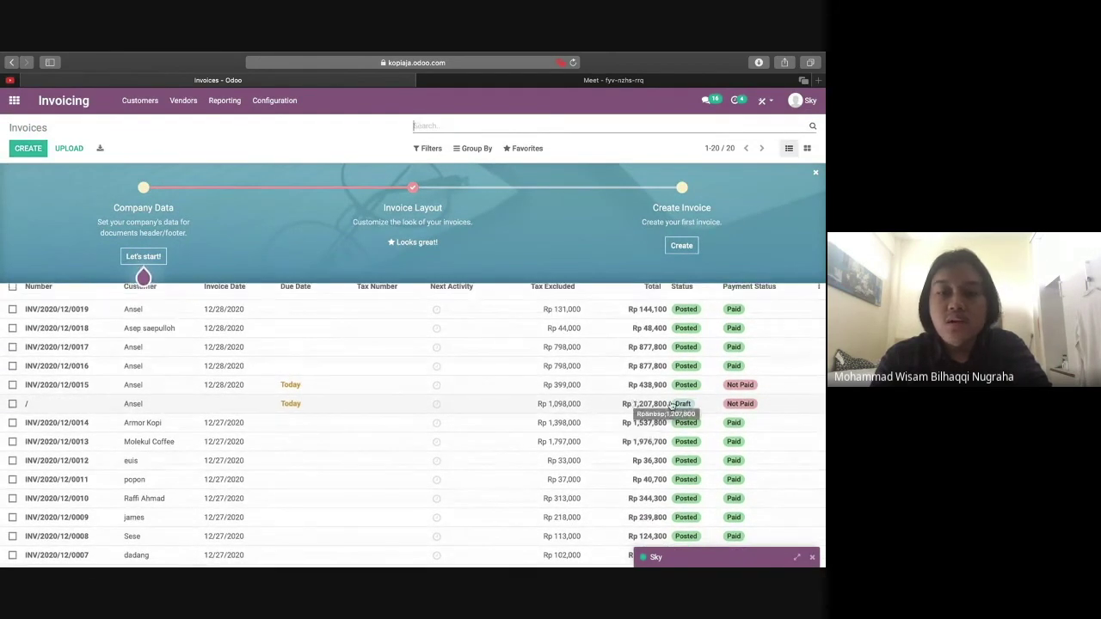
left_click(347, 403)
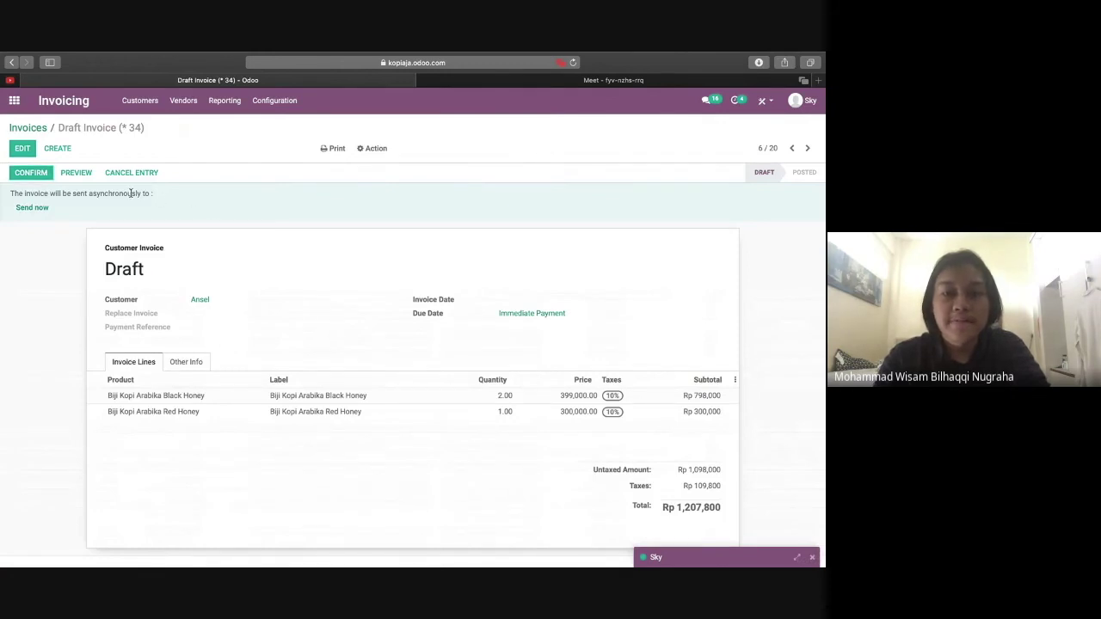
Switch to the vendor bills list and review the bills by vendor, date, total and status.
left_click(142, 105)
mouse_move(181, 104)
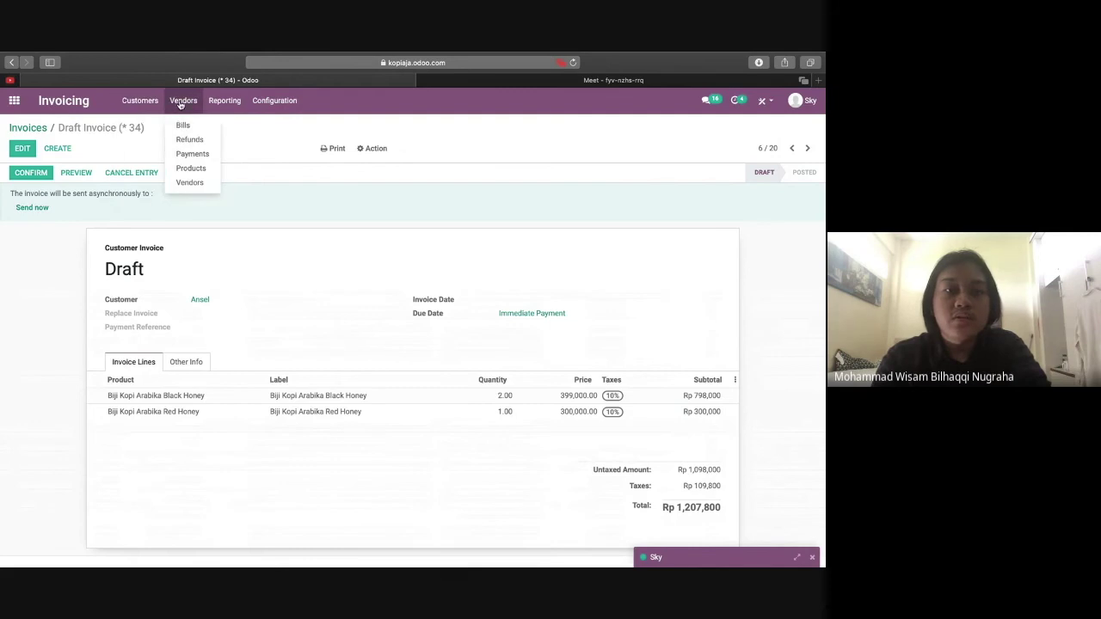
left_click(182, 124)
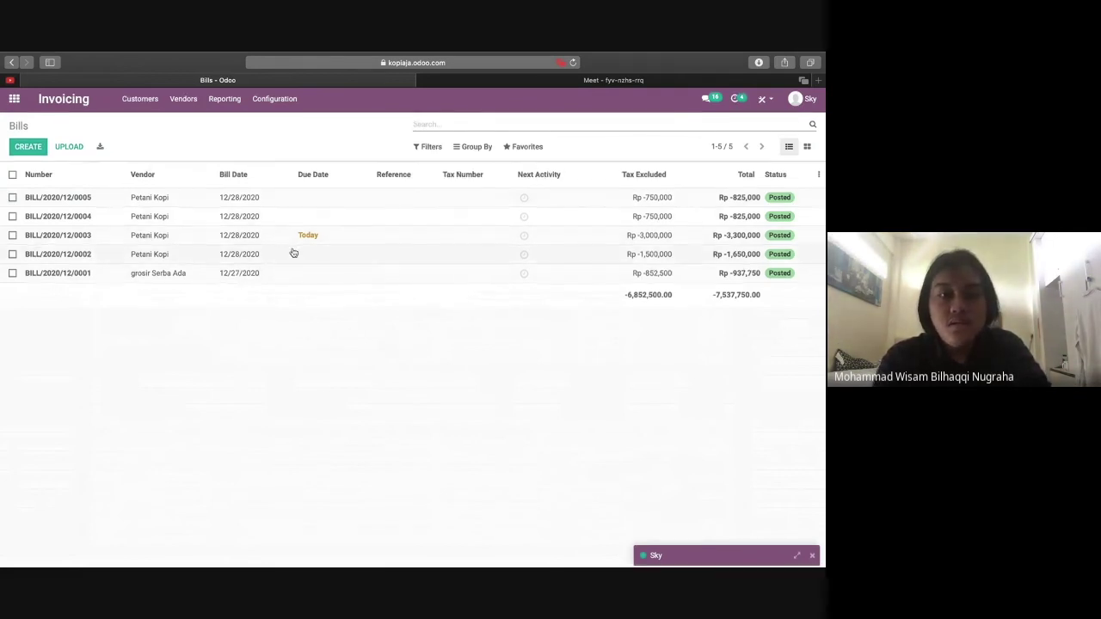
Open the most recent Petani Kopi bill and review its dates, product lines, taxes, total, payment and amount due.
left_click(255, 198)
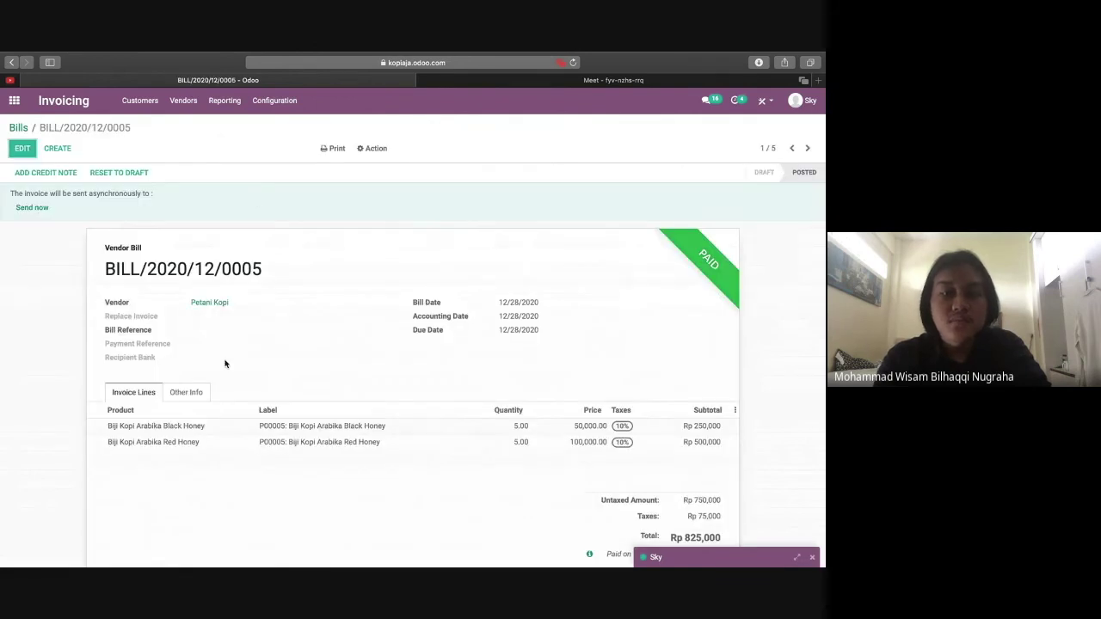
scroll(210, 405, "down", 3)
scroll(210, 405, "up", 2)
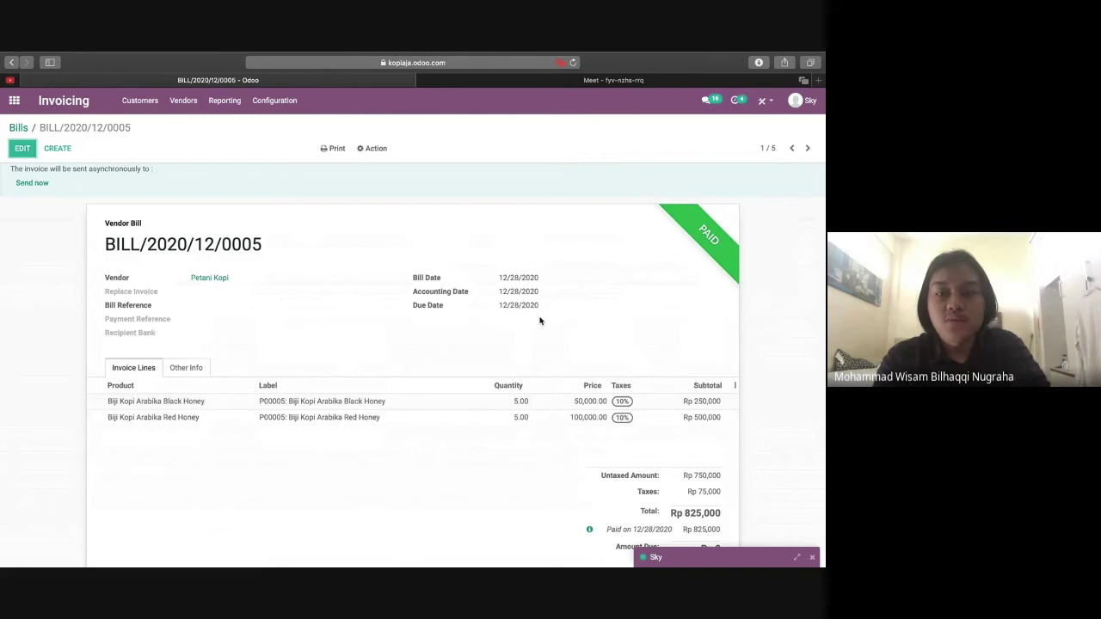
scroll(540, 344, "down", 1)
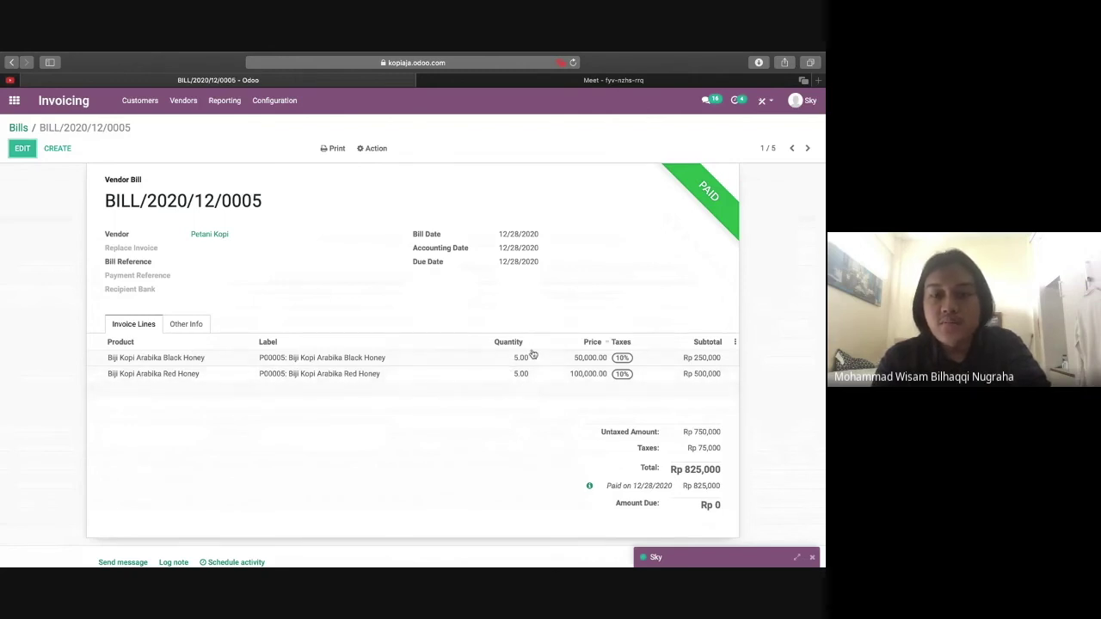
scroll(533, 387, "down", 1)
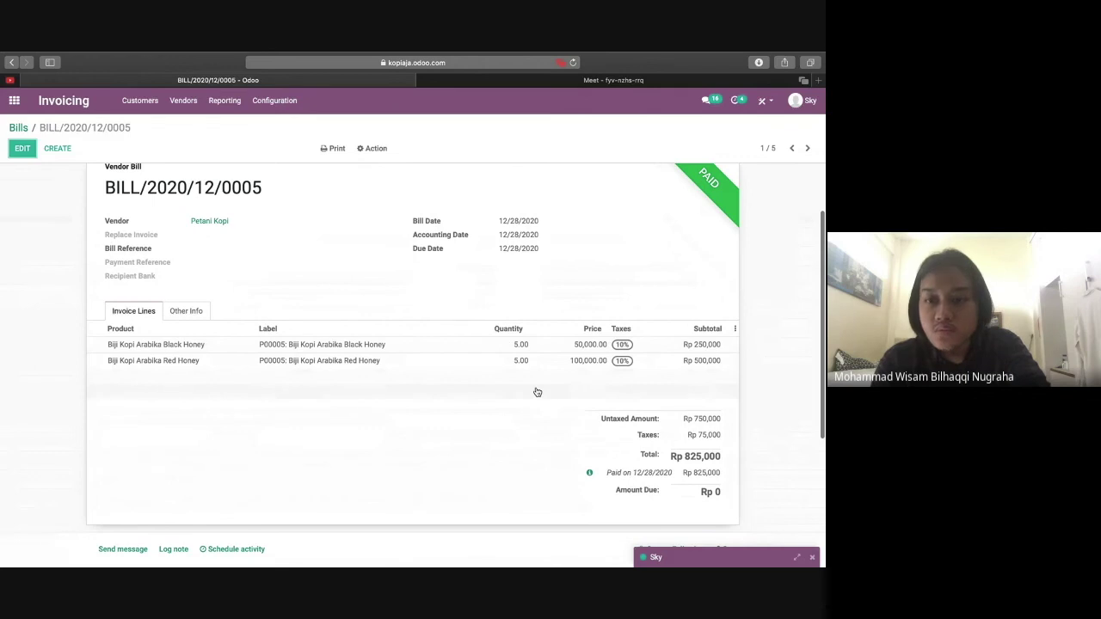
scroll(602, 361, "down", 3)
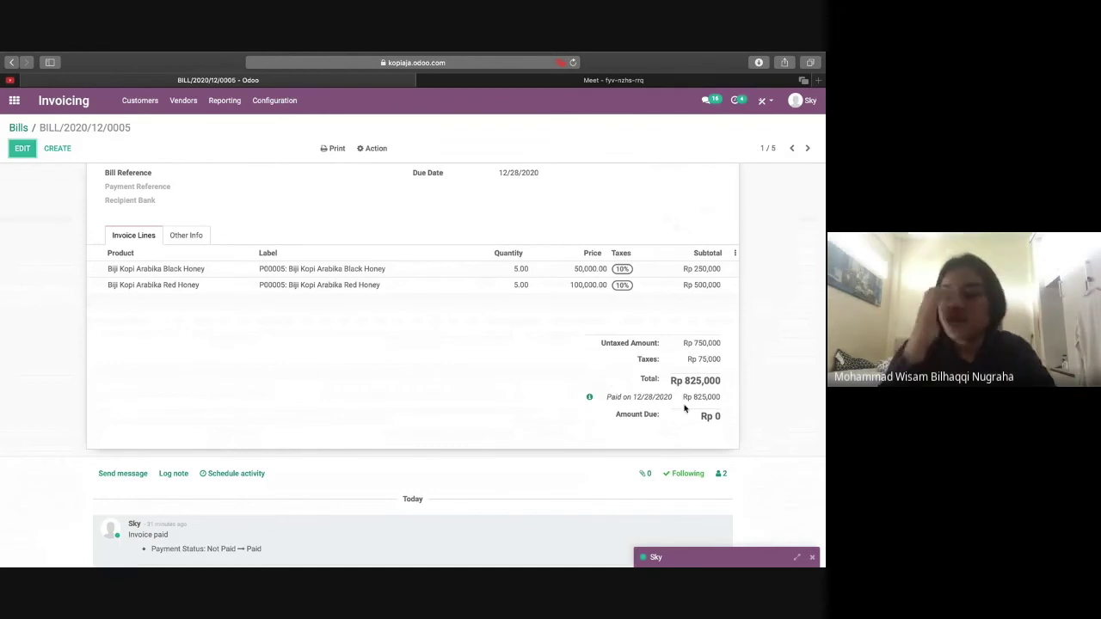
scroll(685, 409, "up", 5)
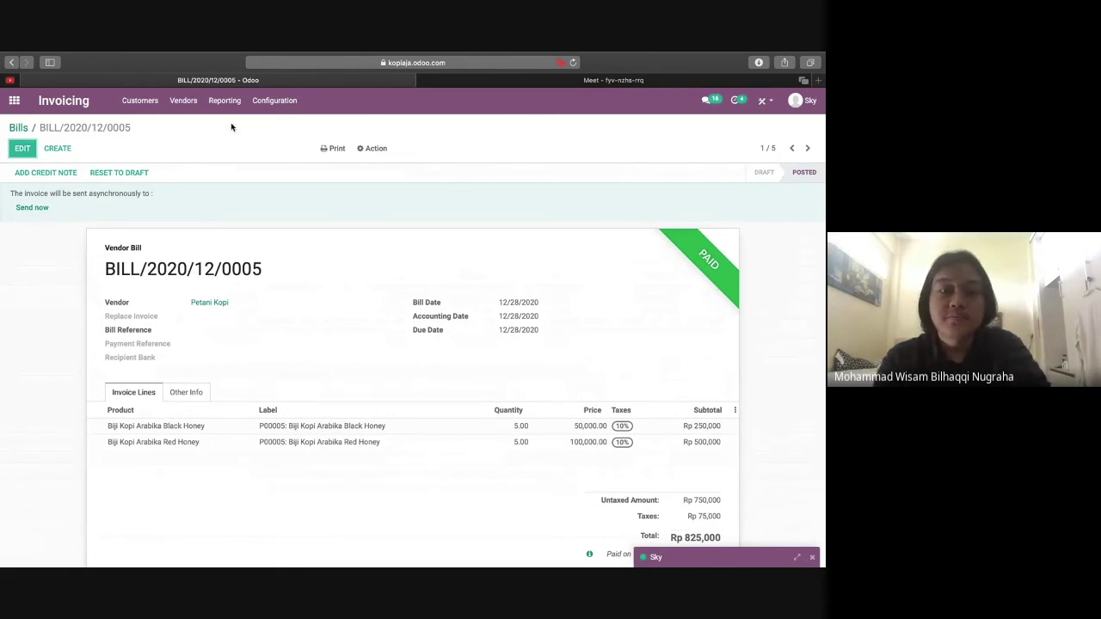
Look at the customer credit notes page, and review the list of customer payments.
left_click(156, 103)
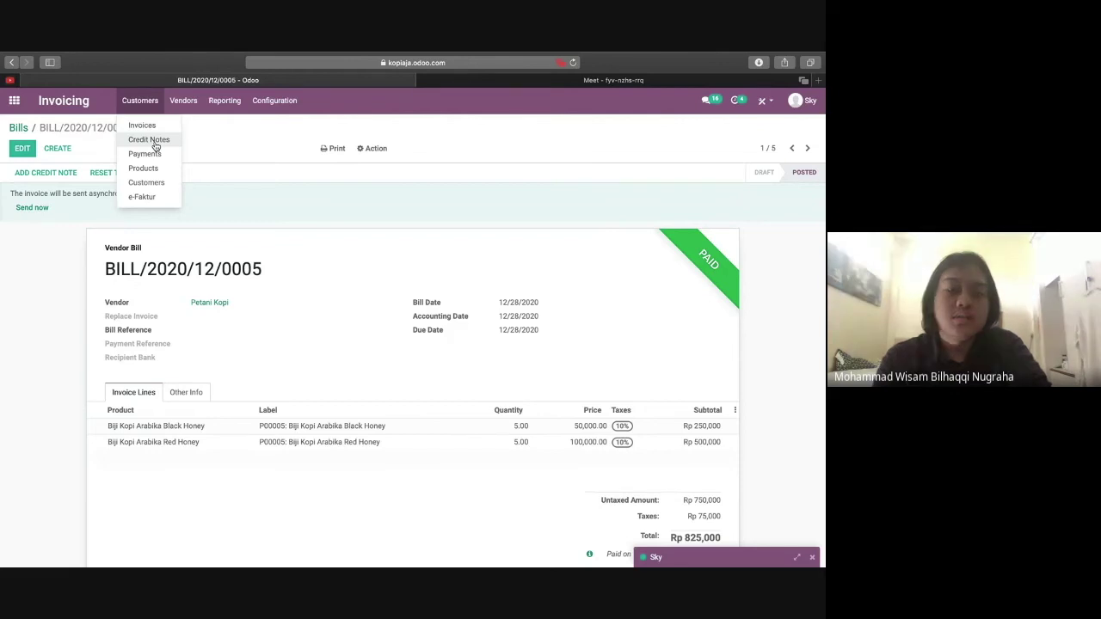
left_click(154, 143)
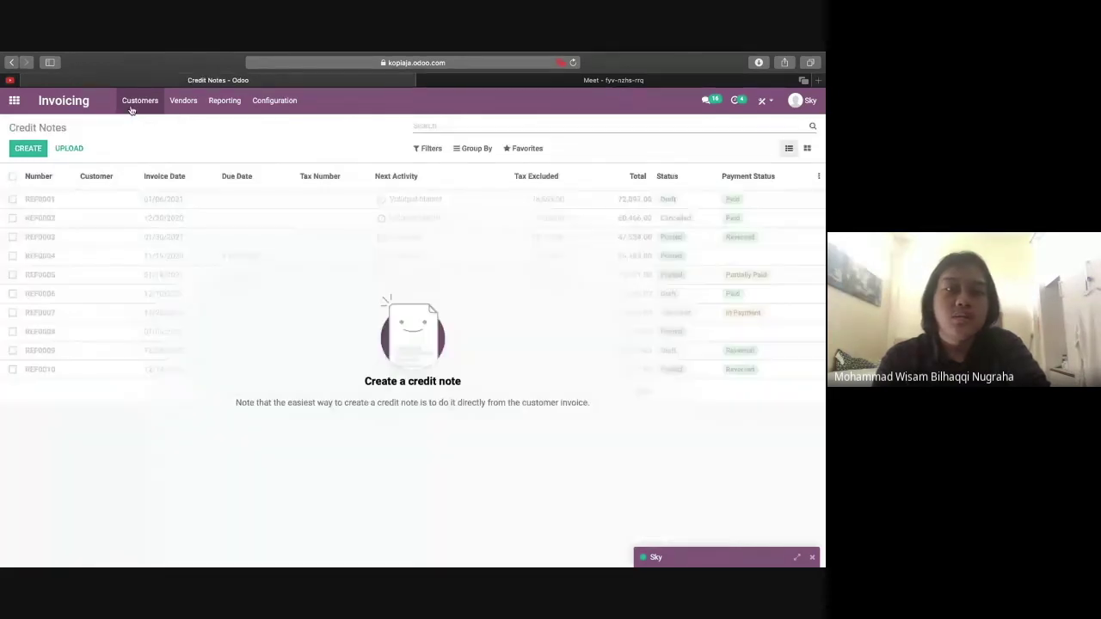
left_click(131, 103)
left_click(136, 159)
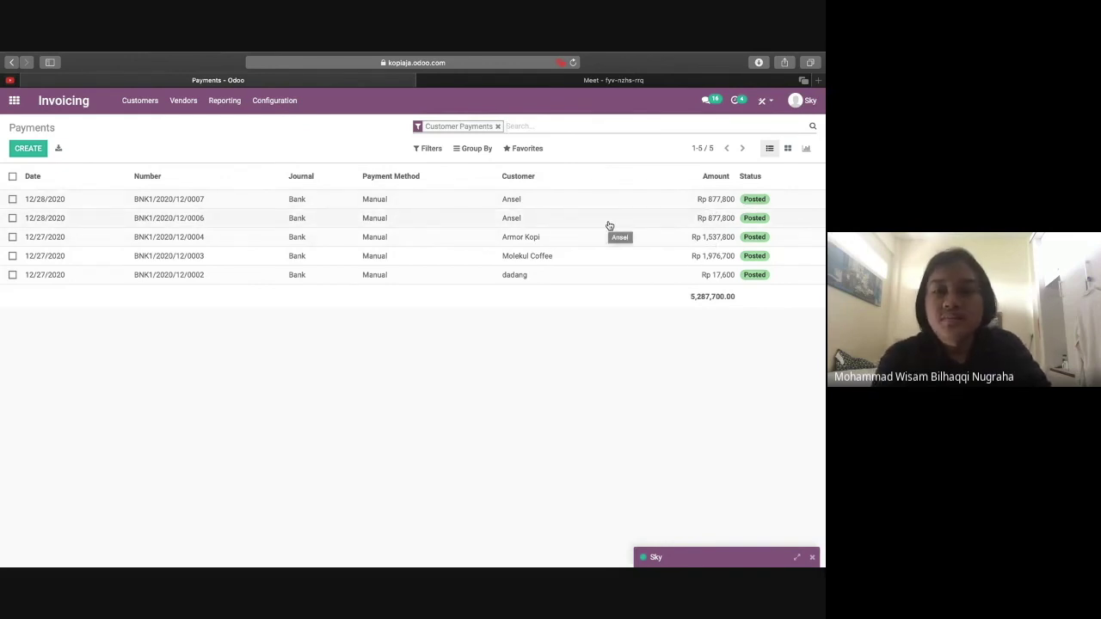
Review the list of products that can be sold, and open the list of invoiced customers.
left_click(141, 103)
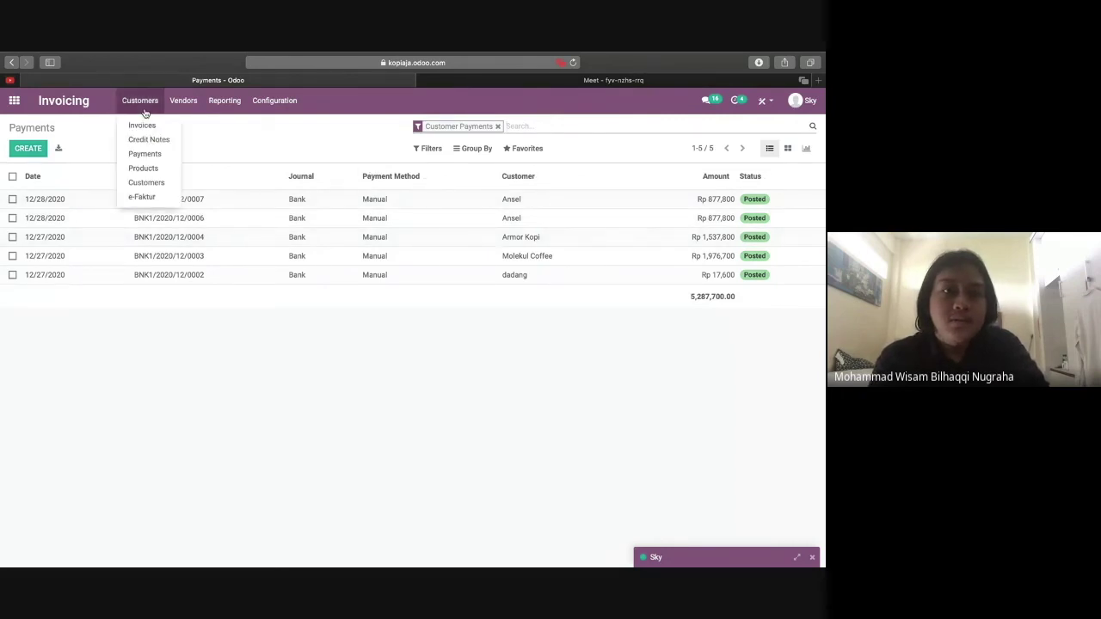
left_click(148, 169)
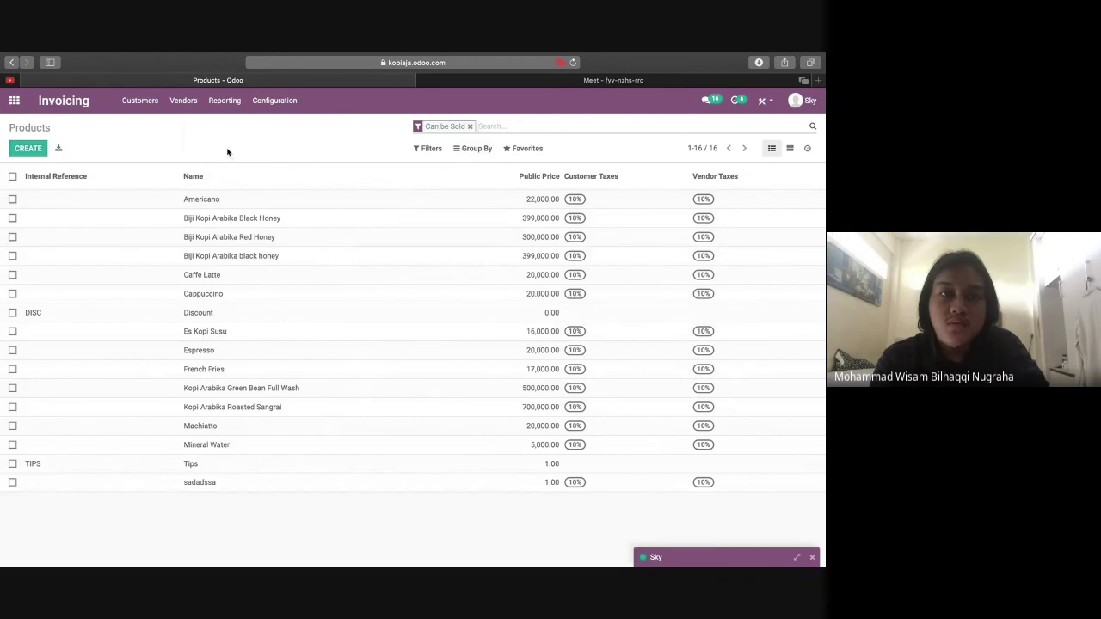
left_click(140, 101)
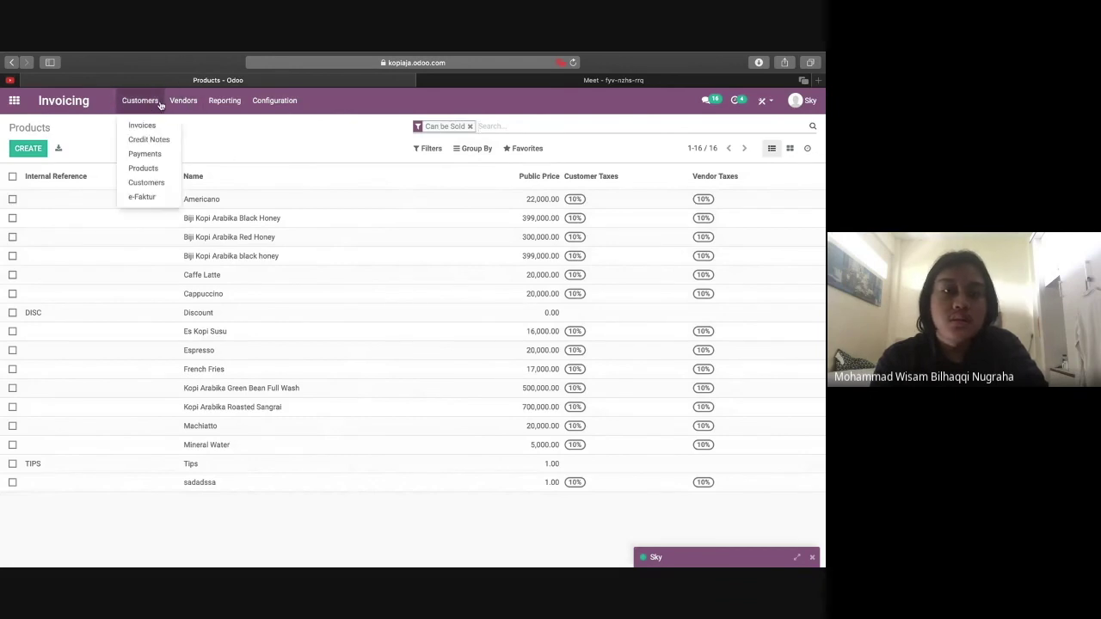
left_click(160, 183)
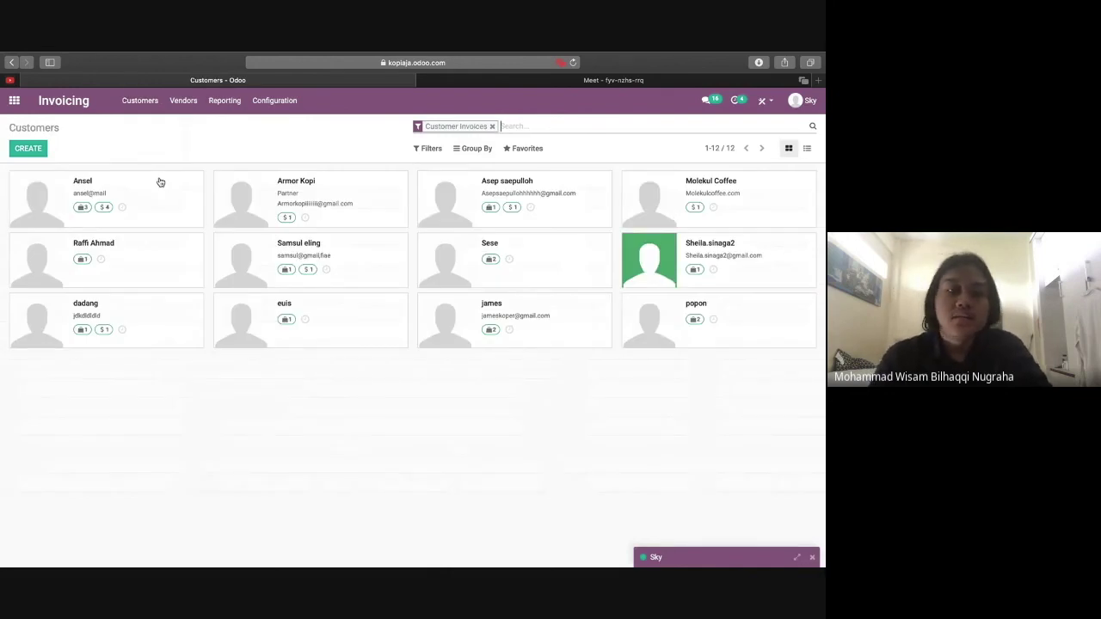
Open the first customer's record, review its contact details and linked sales and invoices, and return to the customers list.
left_click(107, 189)
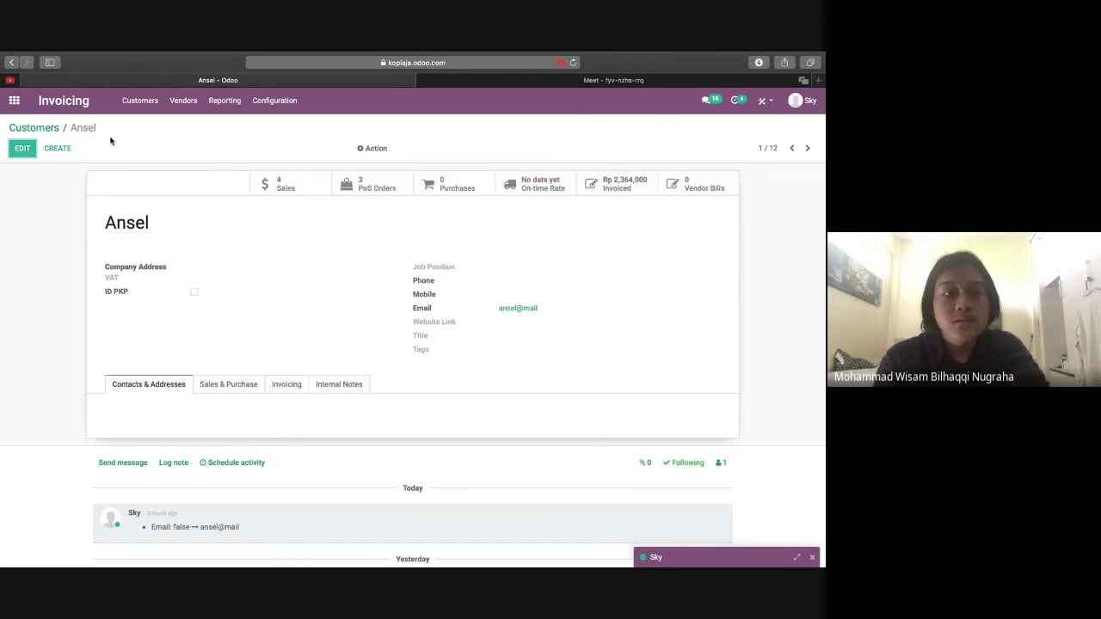
left_click(130, 102)
left_click(146, 182)
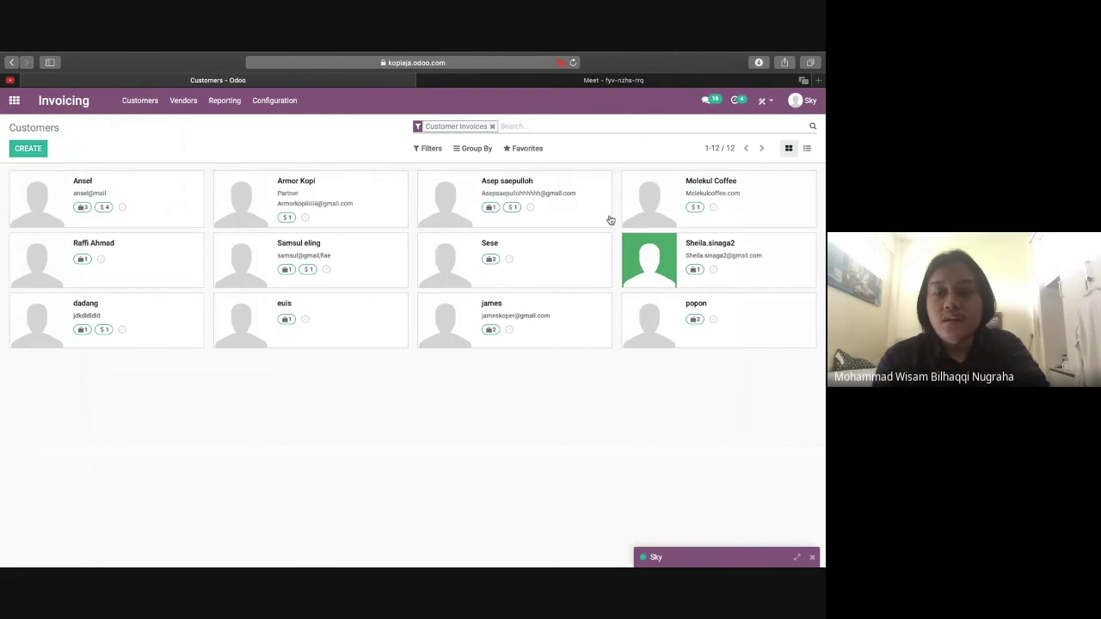
Look at the vendor refunds page, and review the list of vendor payments.
left_click(138, 101)
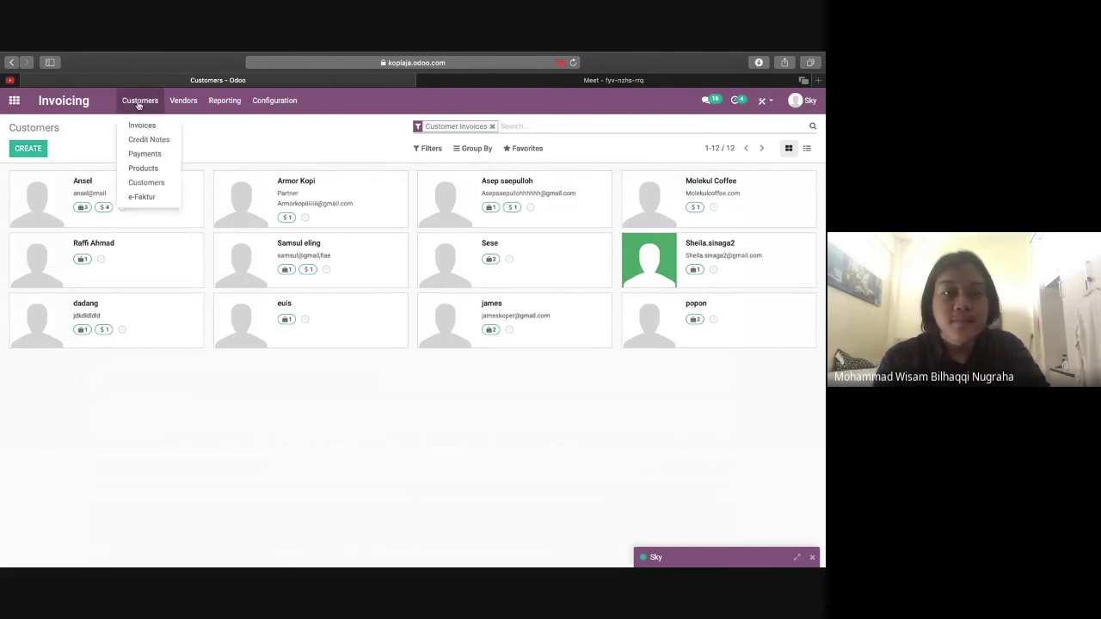
left_click(184, 101)
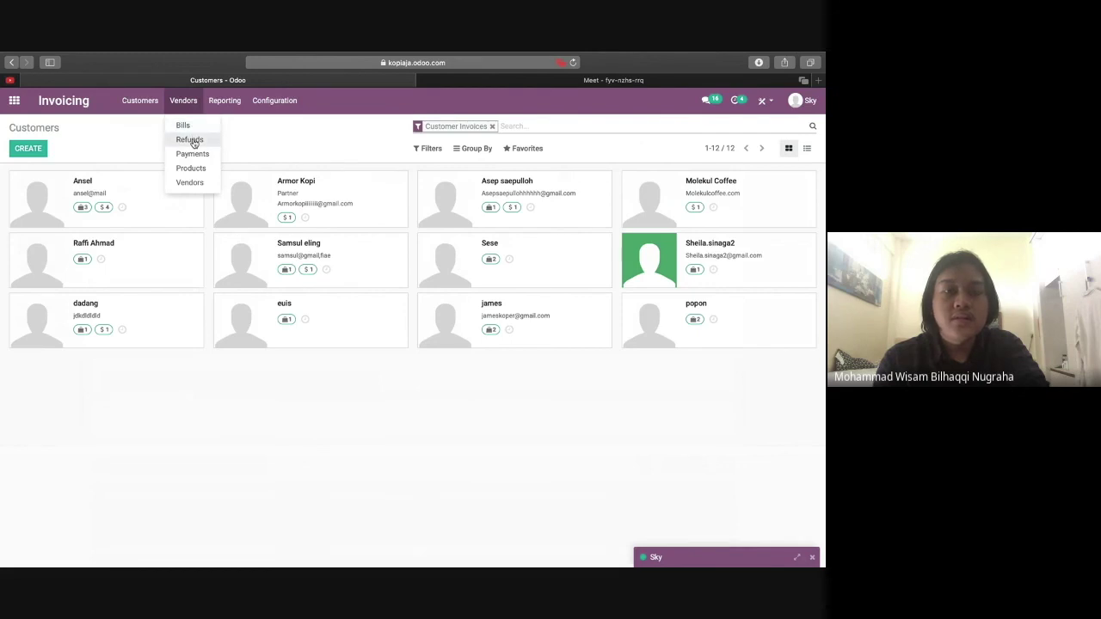
left_click(190, 140)
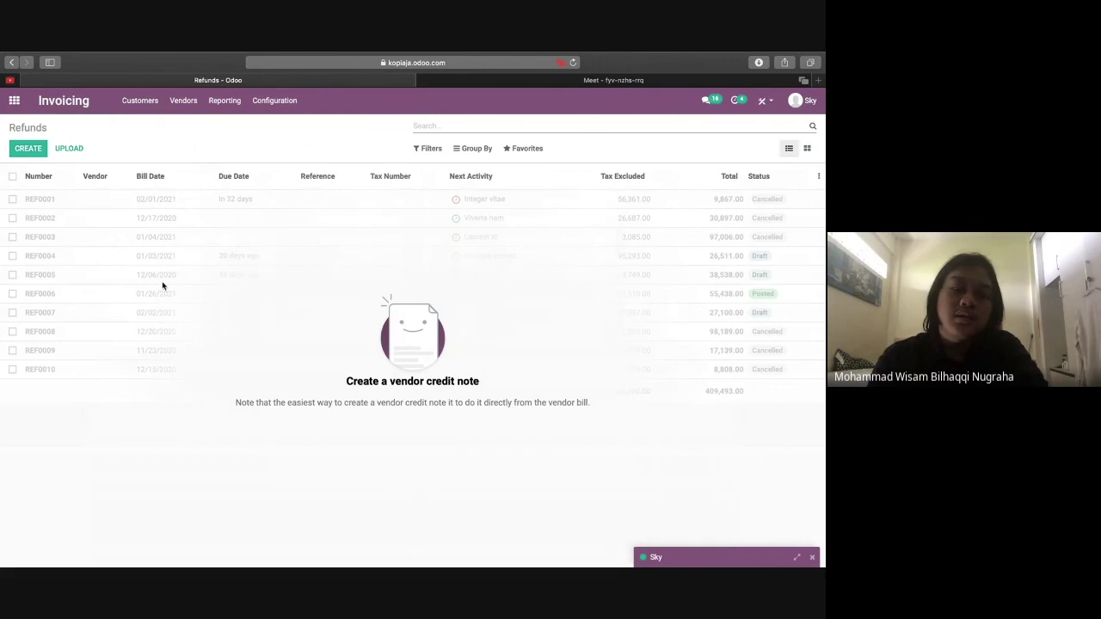
left_click(194, 108)
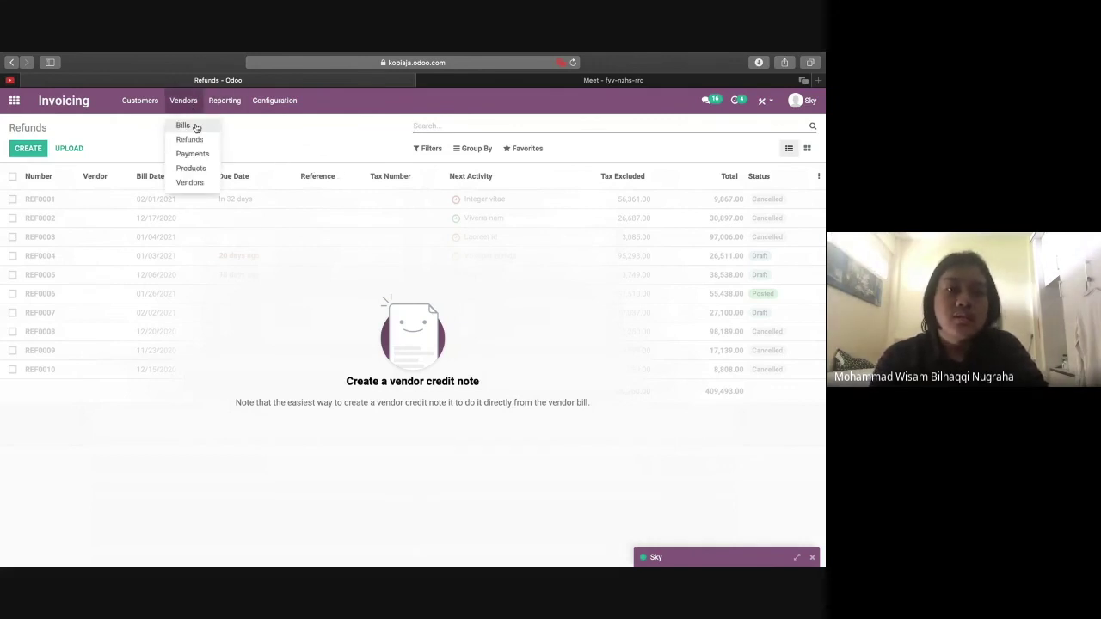
left_click(193, 154)
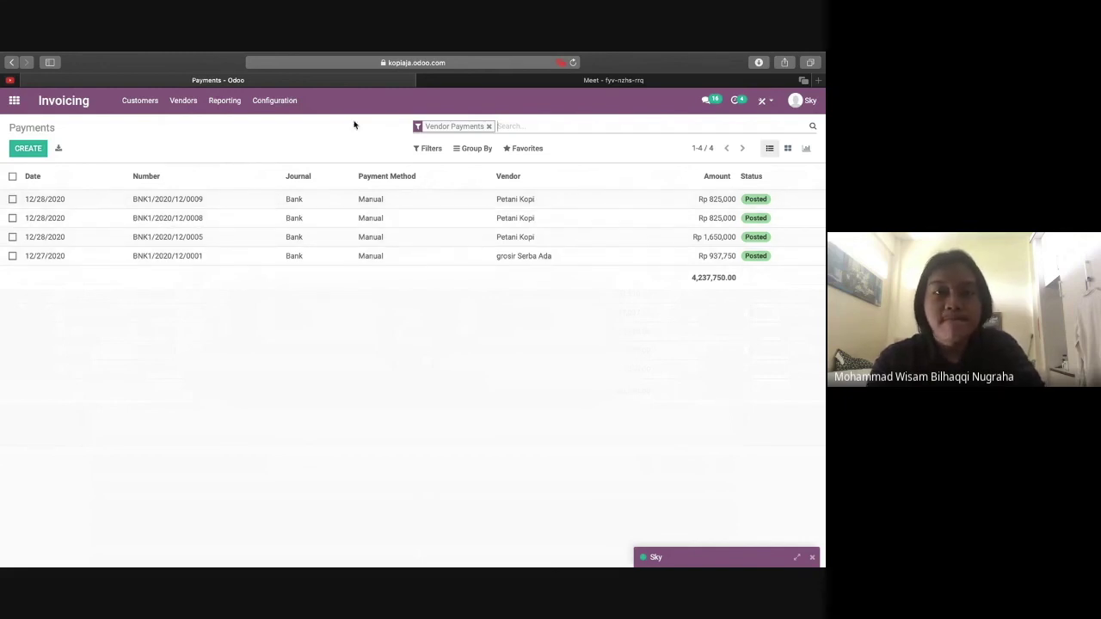
Review the products that can be purchased, and open the Petani Kopi record from the vendors list.
left_click(196, 101)
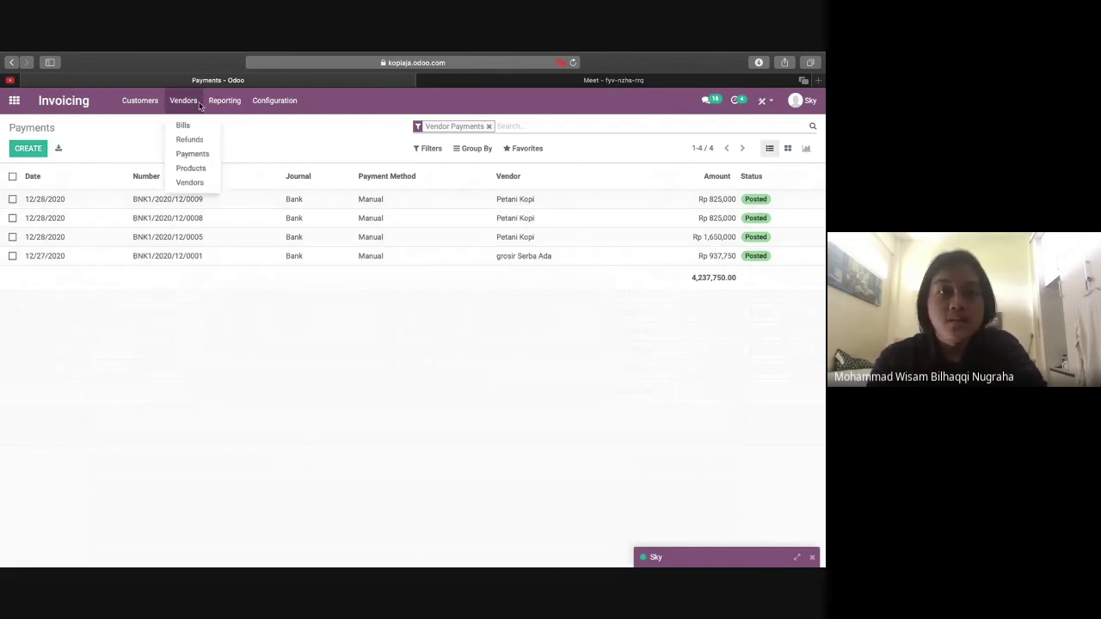
left_click(196, 167)
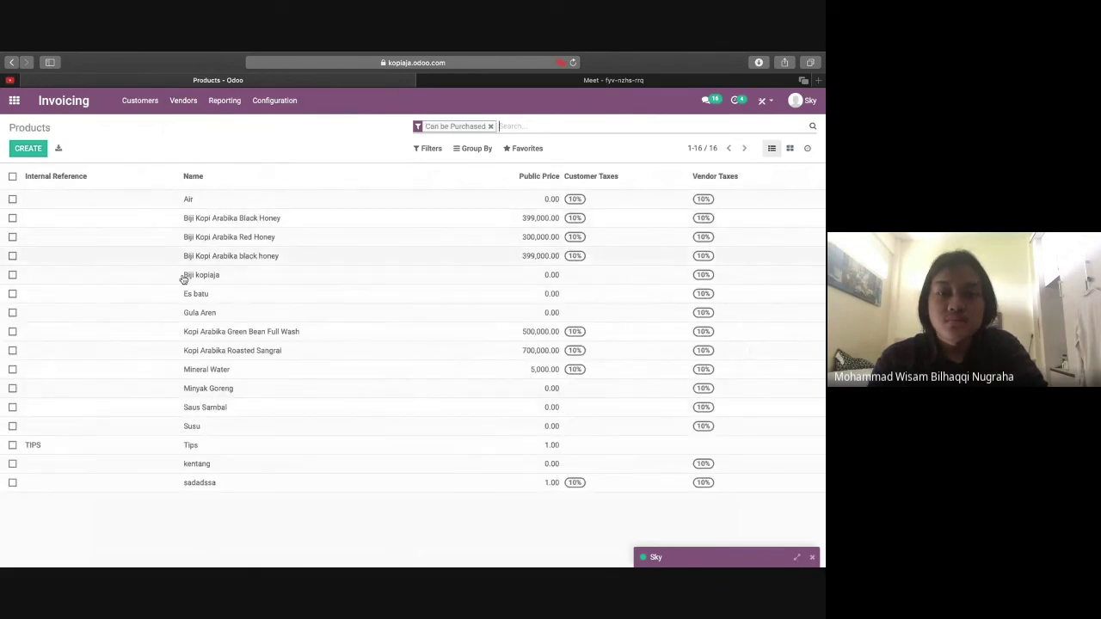
left_click(190, 116)
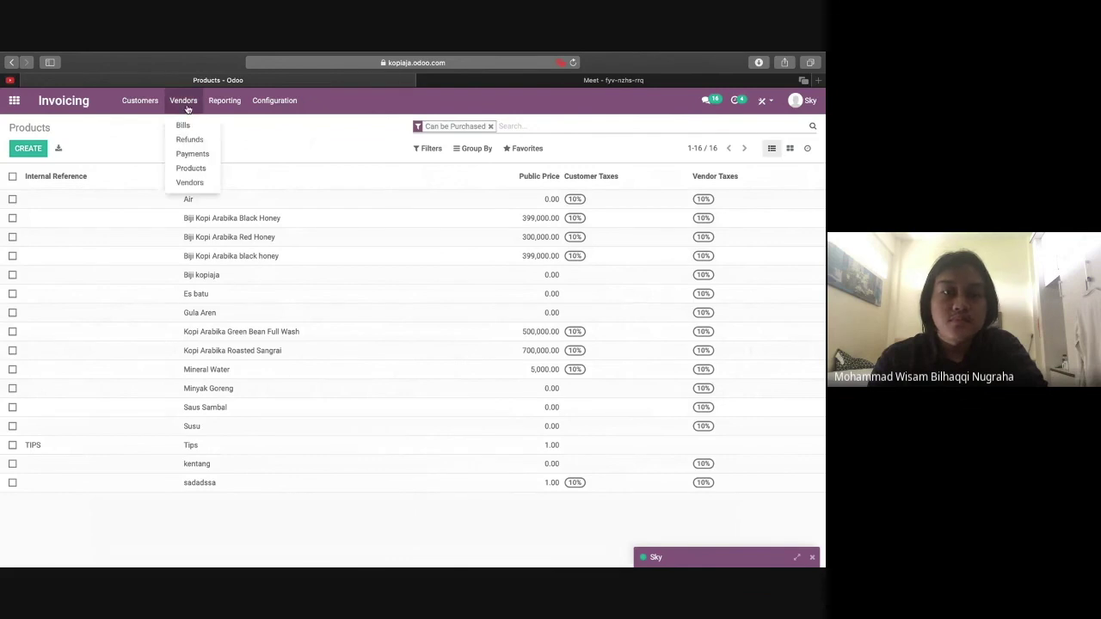
left_click(191, 180)
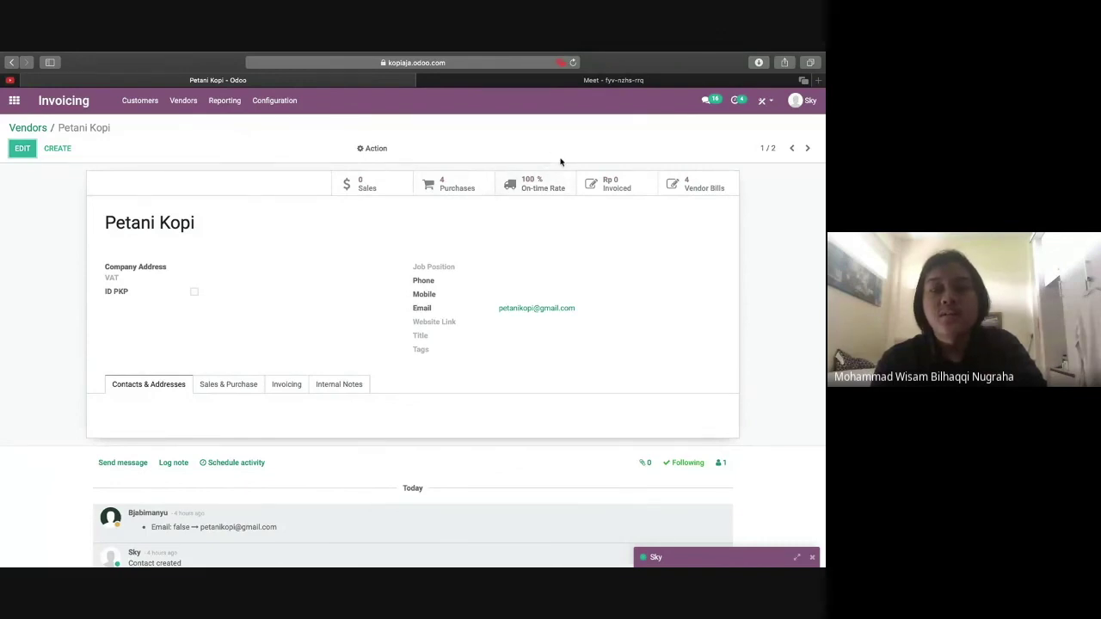
Review Petani Kopi's vendor bills and their payment statuses, and go back to the vendors list.
left_click(710, 188)
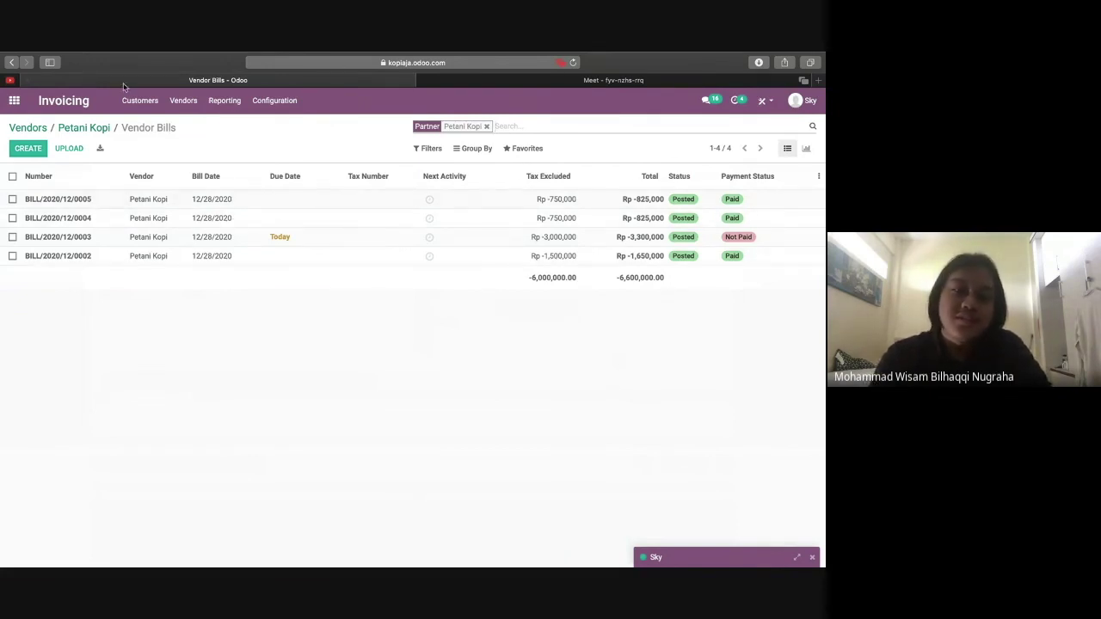
left_click(12, 65)
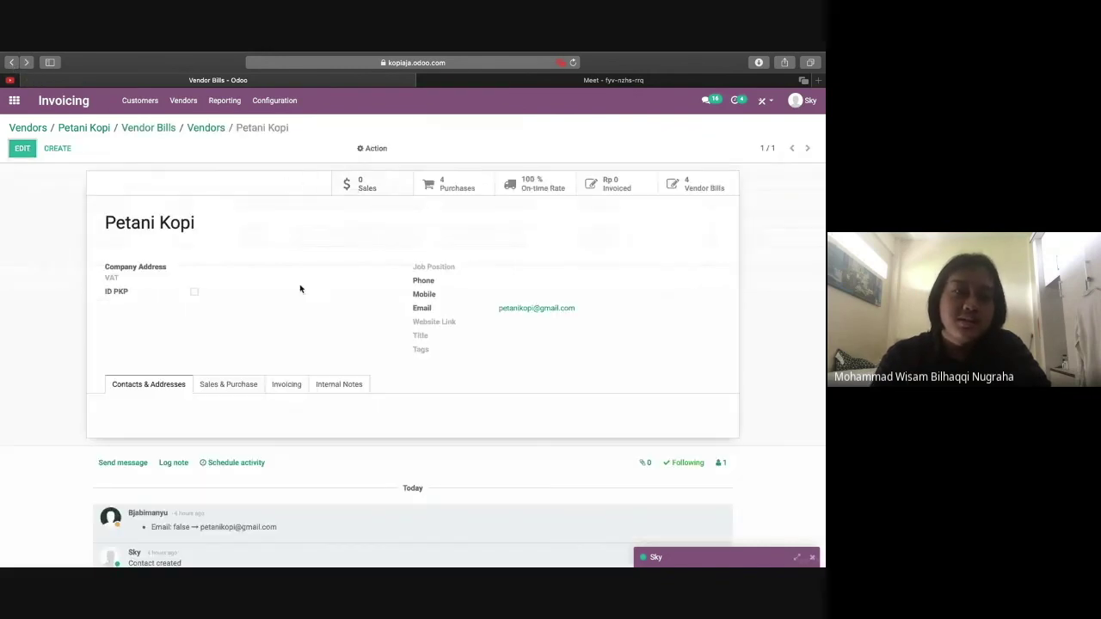
scroll(162, 225, "down", 1)
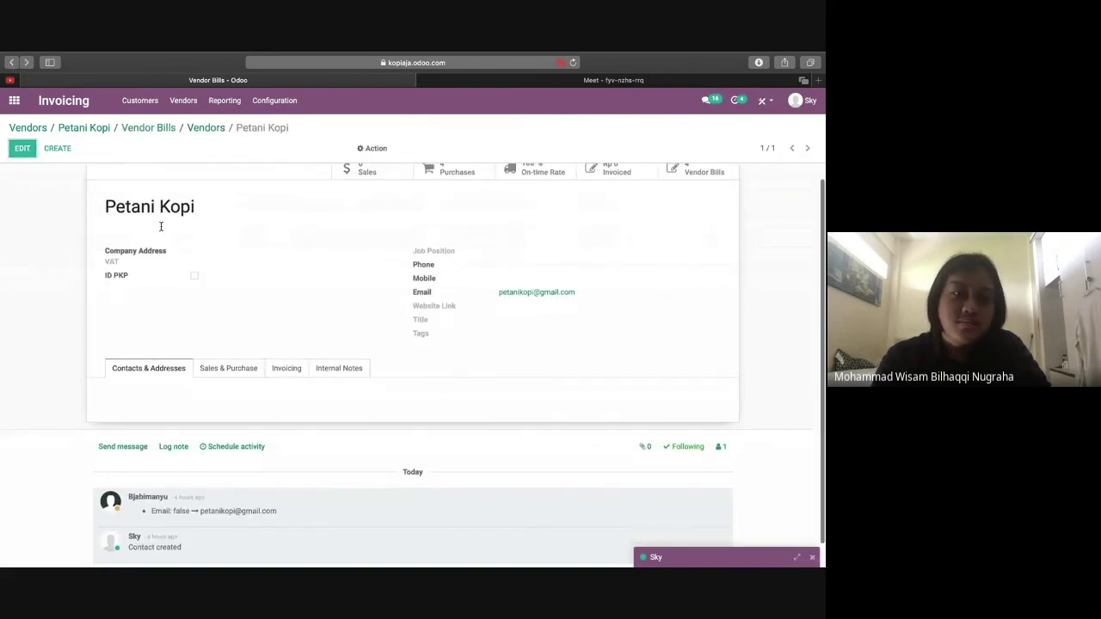
left_click(12, 66)
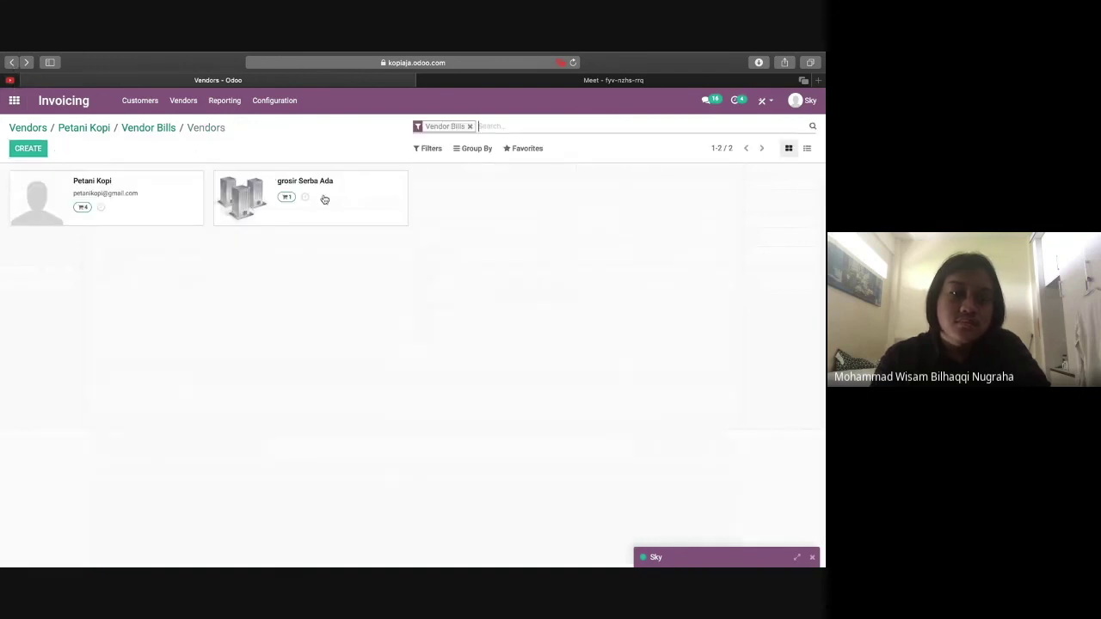
Open the grosir Serba Ada vendor record and review its vendor bills.
left_click(368, 190)
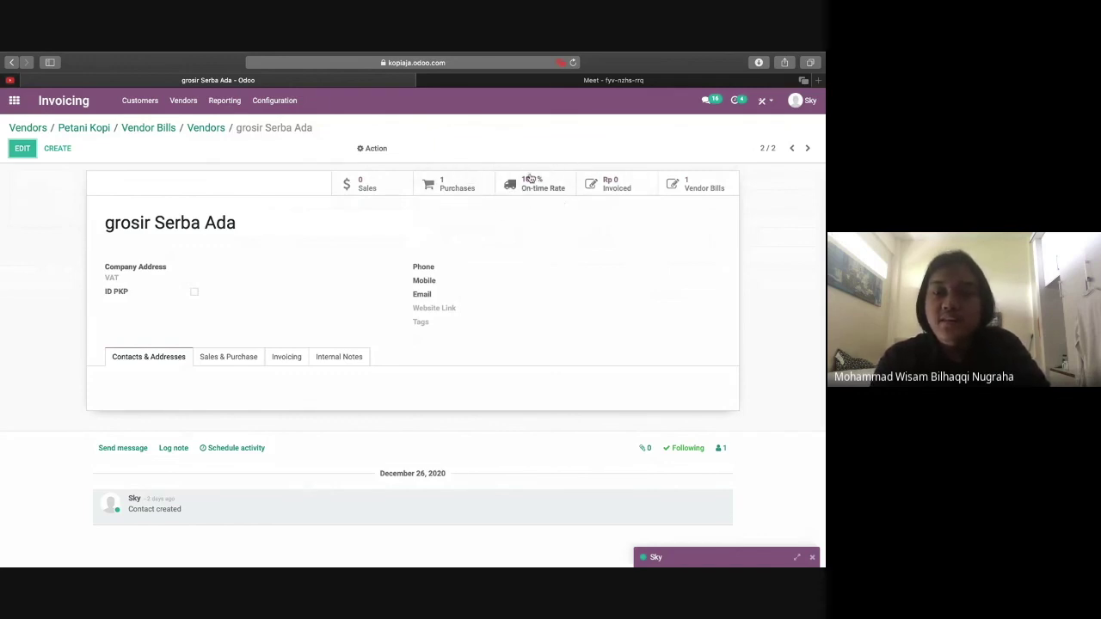
left_click(705, 186)
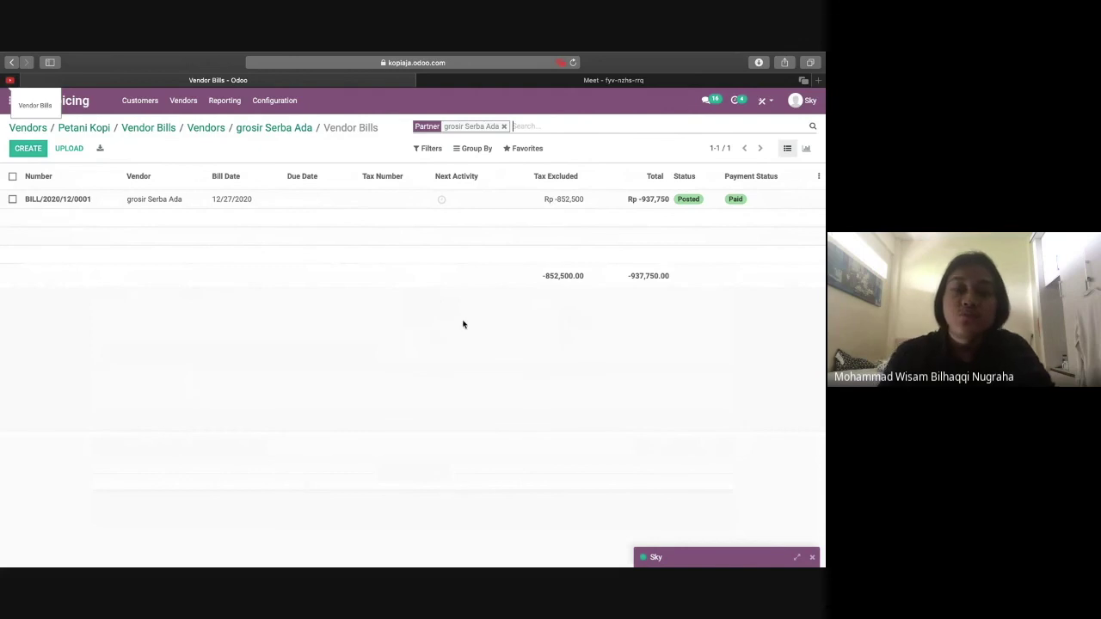
Leave the vendor's bills, review the customer invoices analysis chart by invoice date, and return to the customer invoices list.
left_click(11, 66)
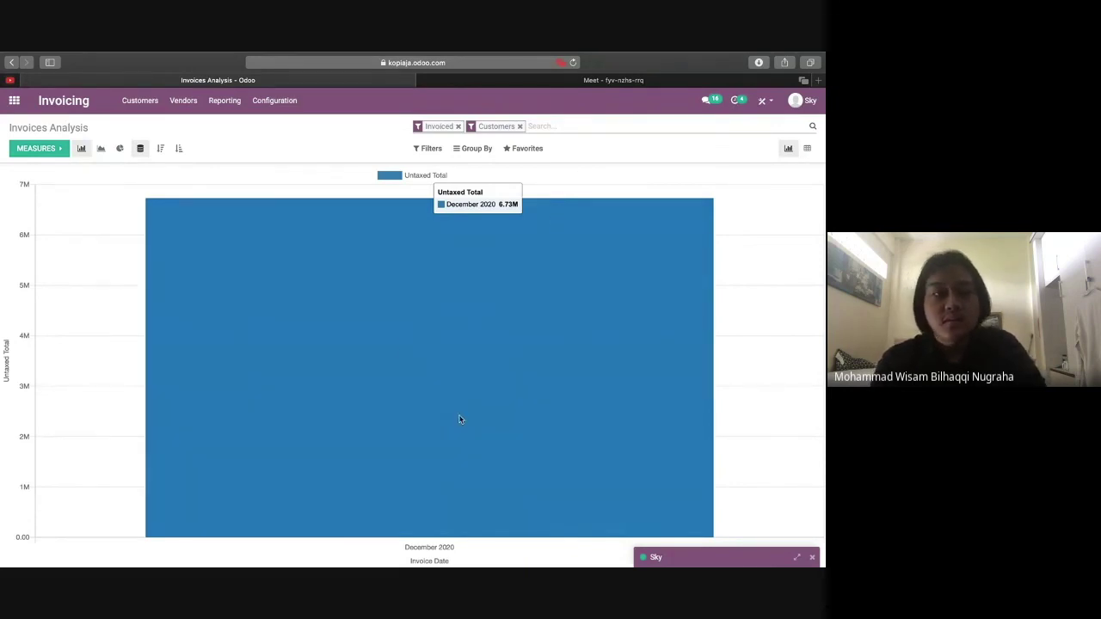
left_click(41, 149)
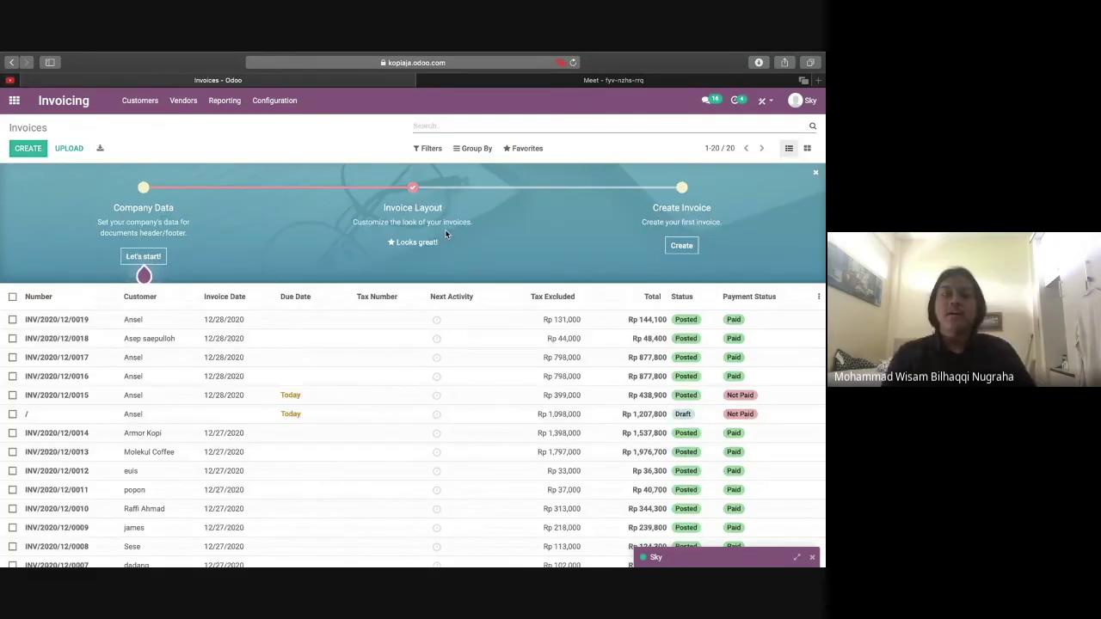